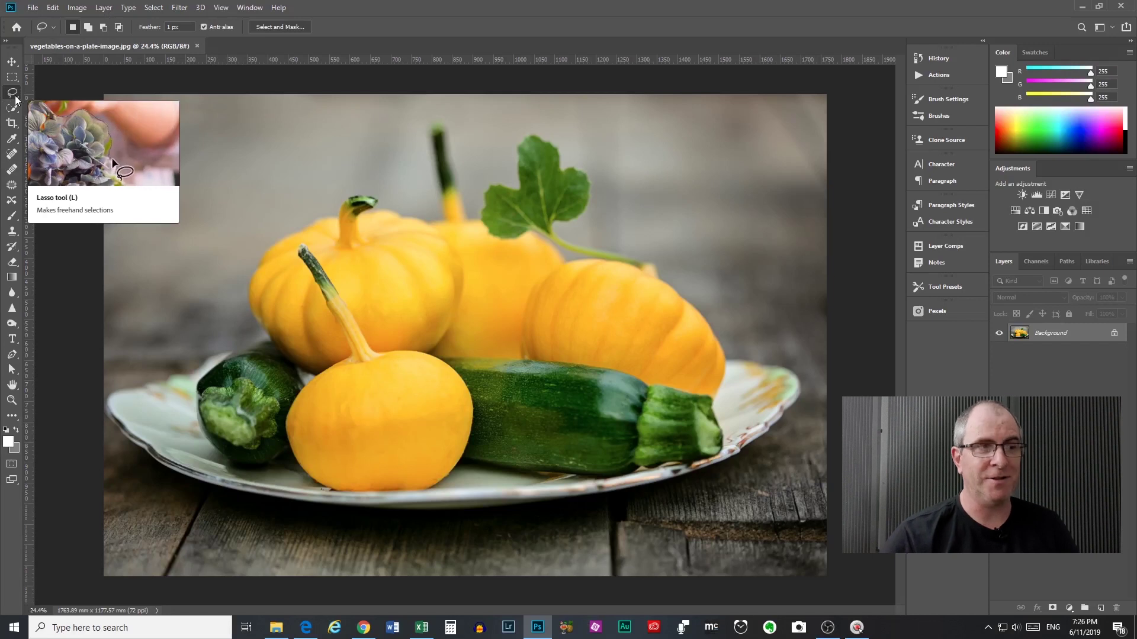
# Reveal the lasso flyout listing Lasso, Polygonal Lasso and Magnetic Lasso
pyautogui.click(13, 95)
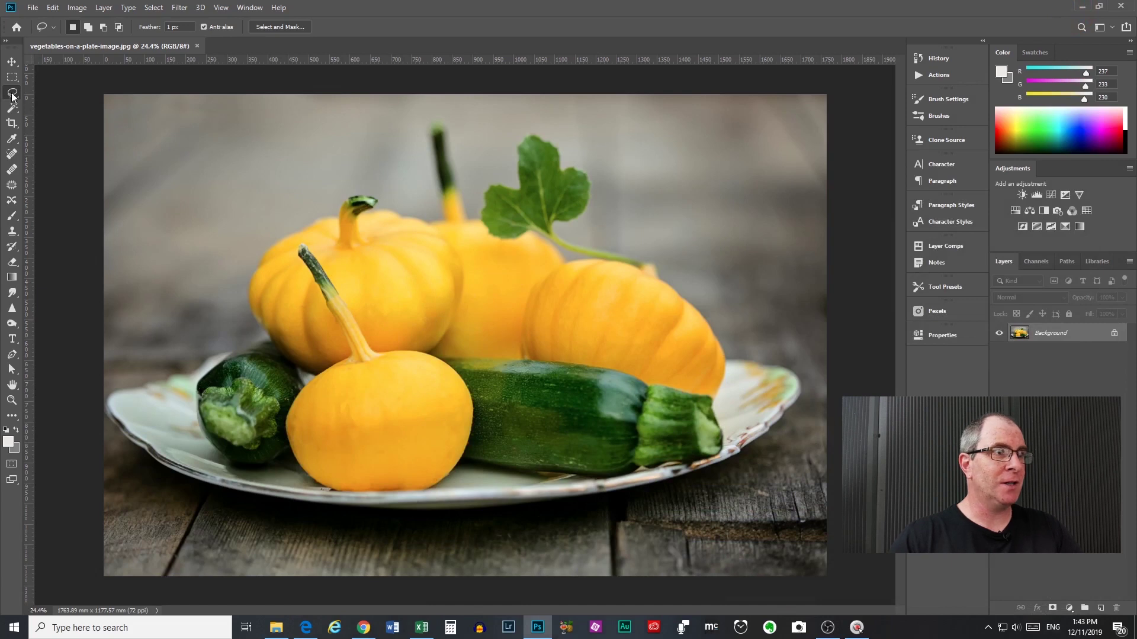
# Switch to the freehand Lasso, check its empty preset list, and cancel creating a new preset
pyautogui.click(12, 95)
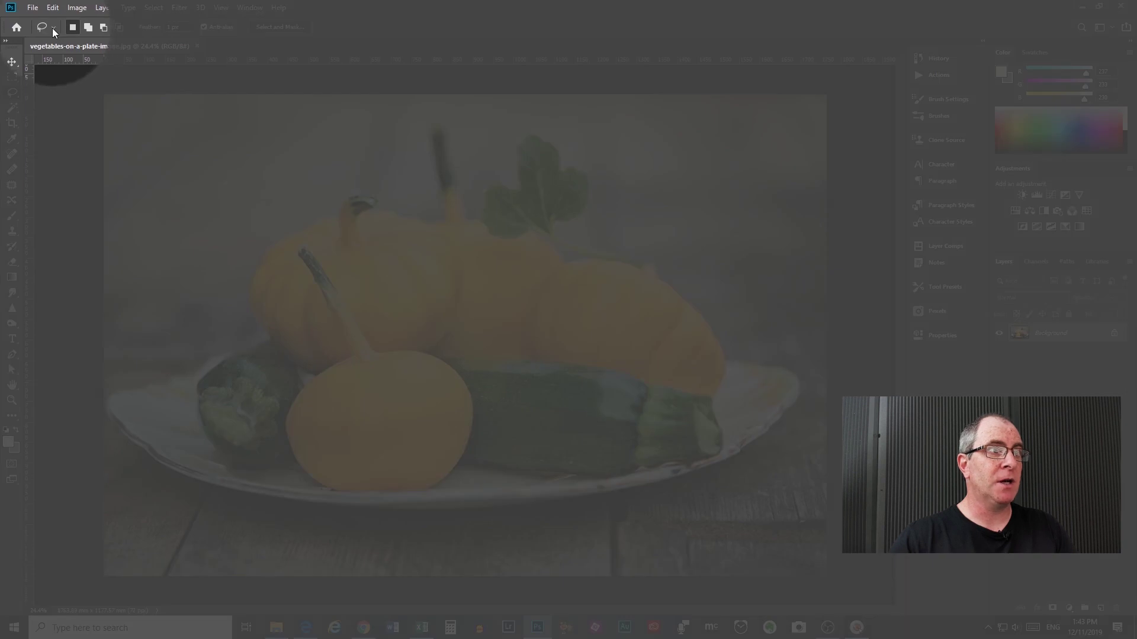
pyautogui.click(52, 27)
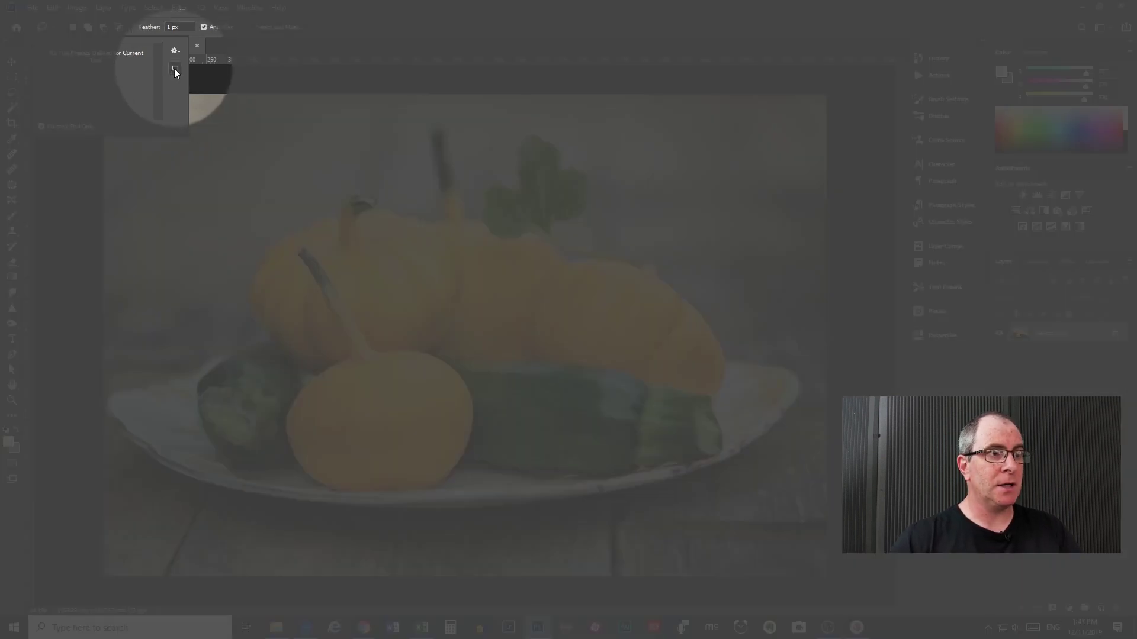
pyautogui.click(175, 69)
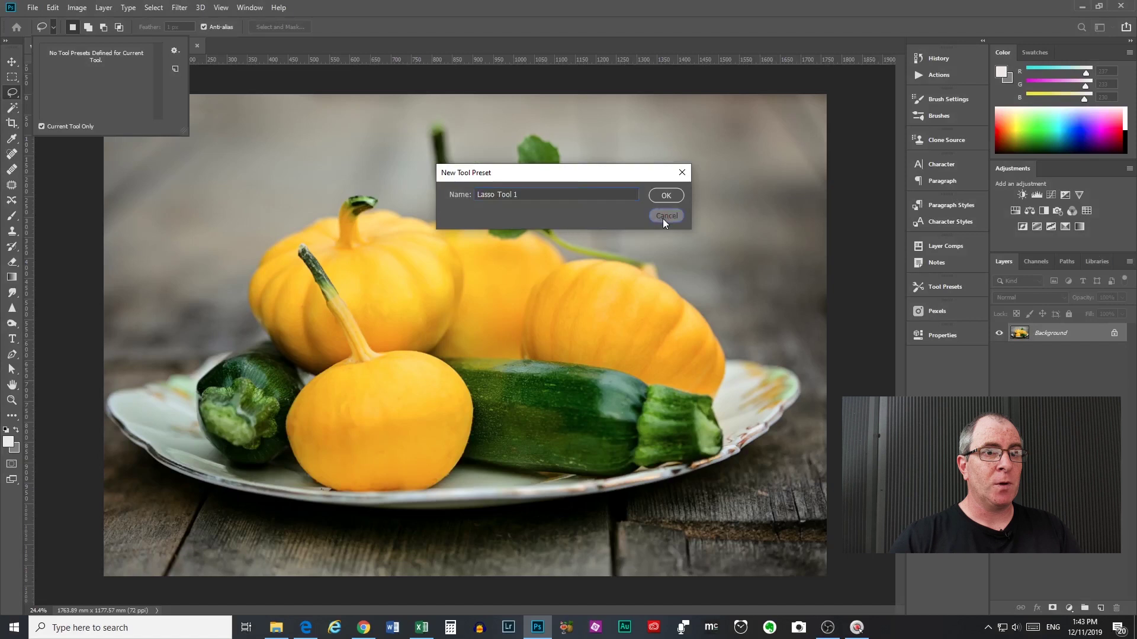
pyautogui.click(664, 217)
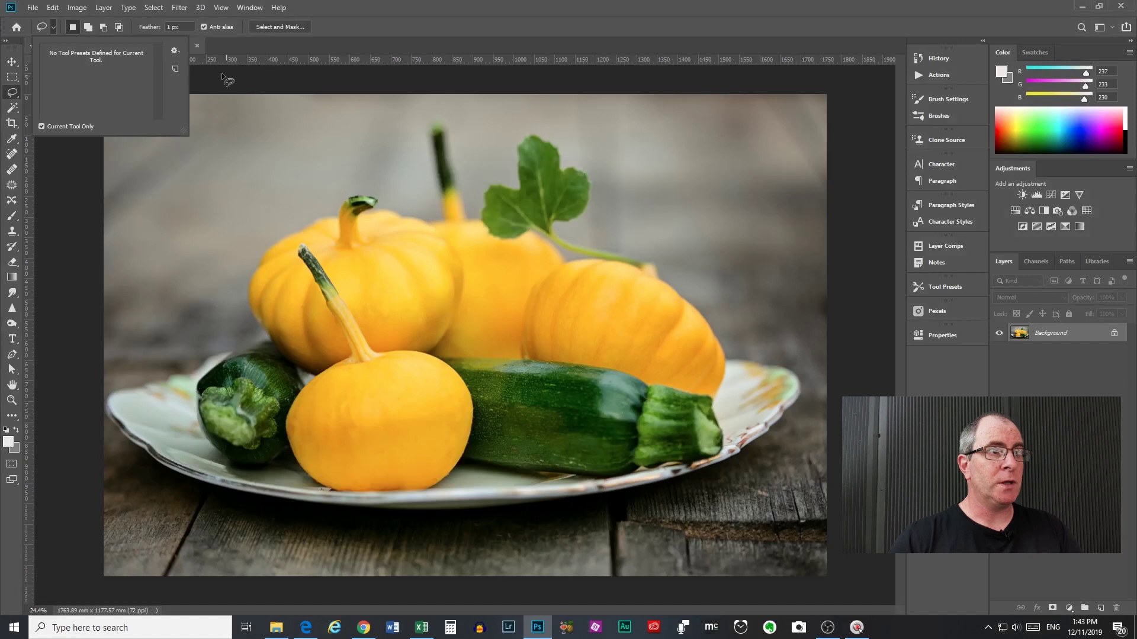
# Set the Lasso to Intersect with Selection after closing the preset options menu
pyautogui.click(175, 51)
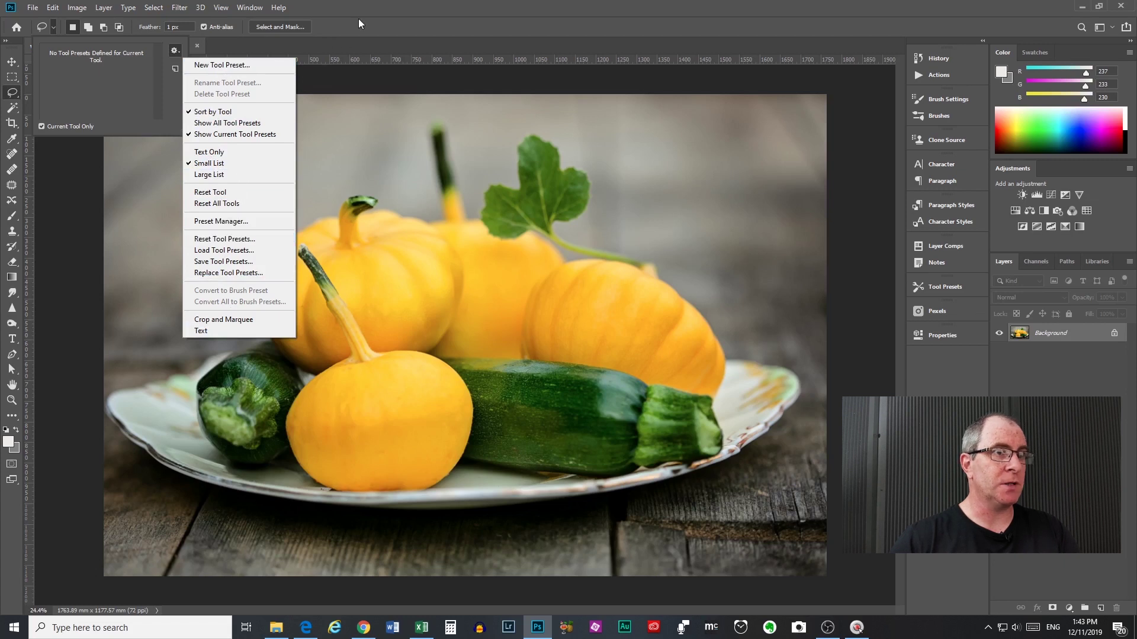
pyautogui.click(288, 96)
pyautogui.click(54, 28)
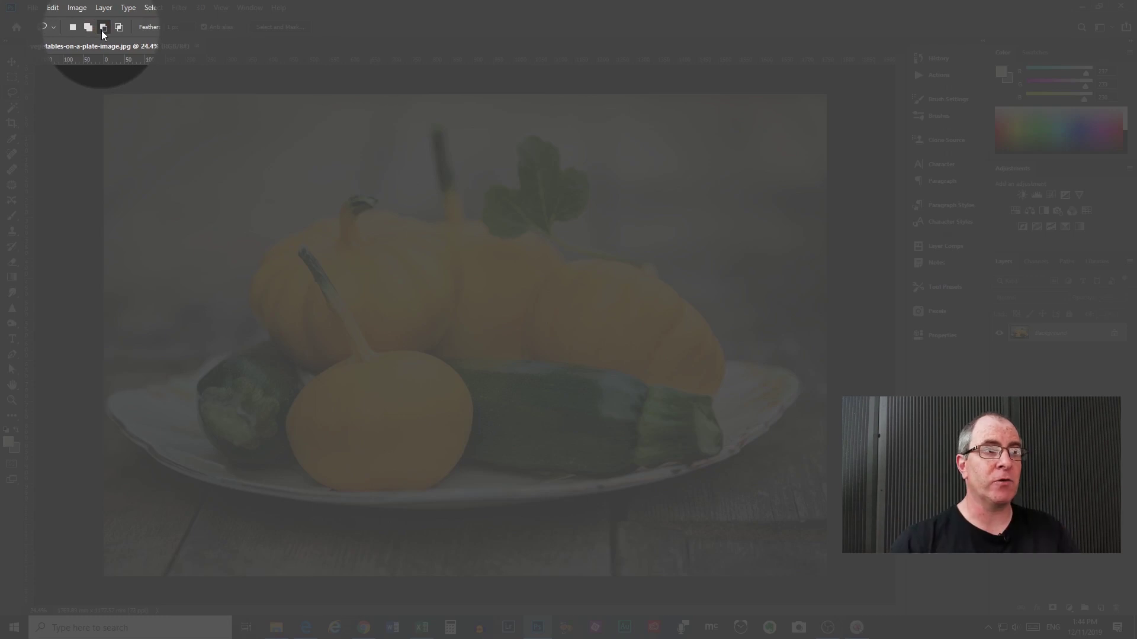
pyautogui.click(118, 27)
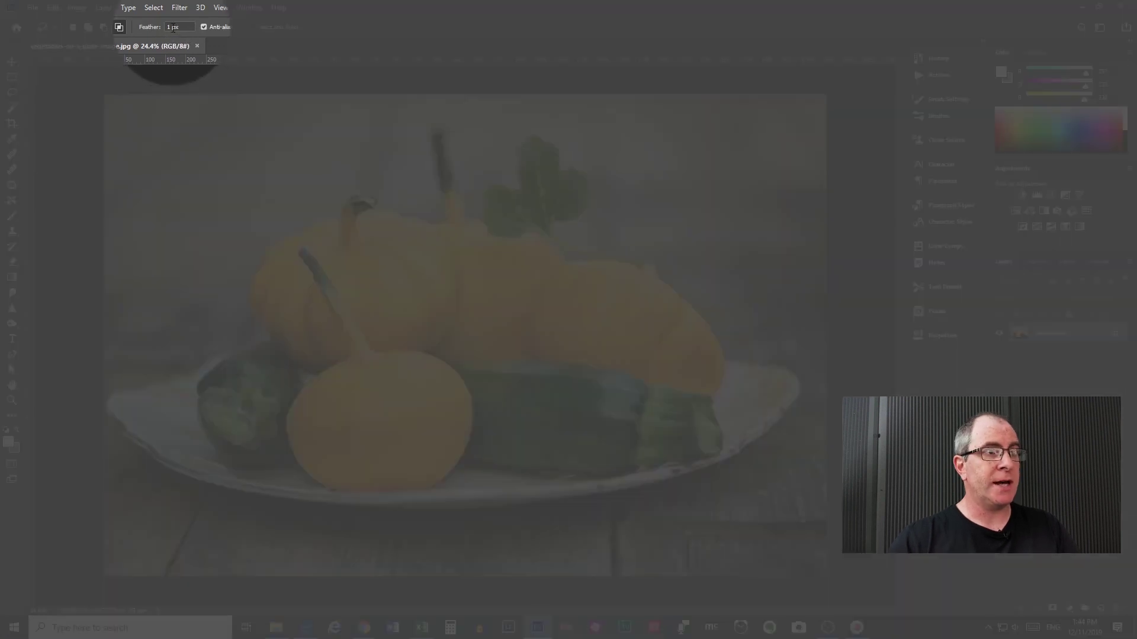
# Try Lasso feather values of 3.9 px and 0.7 px, then settle on 1 px
pyautogui.moveTo(153, 30)
pyautogui.mouseDown()
pyautogui.moveTo(162, 29)
pyautogui.moveTo(144, 29)
pyautogui.mouseUp()
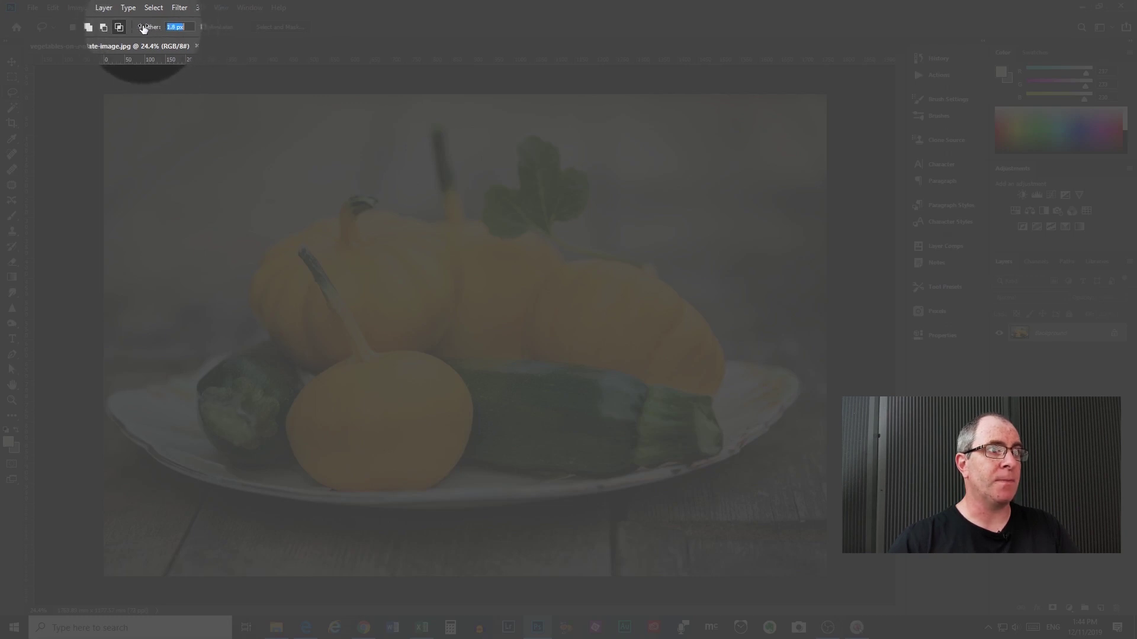
pyautogui.moveTo(140, 30); pyautogui.dragTo(132, 30)
pyautogui.click(170, 26)
pyautogui.write('1')
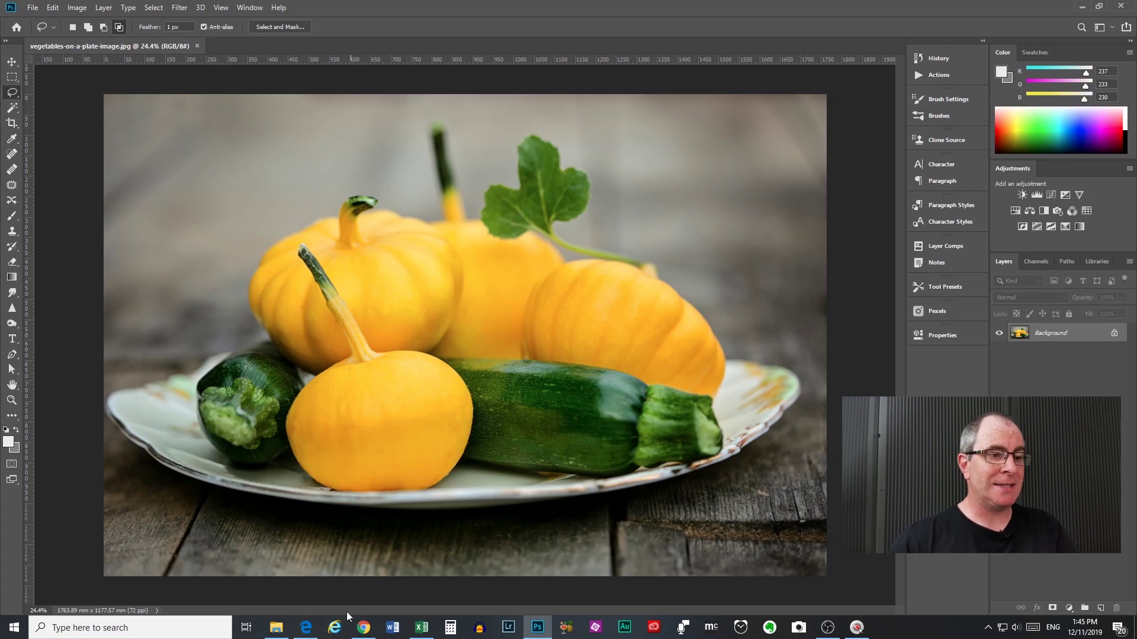
pyautogui.click(305, 627)
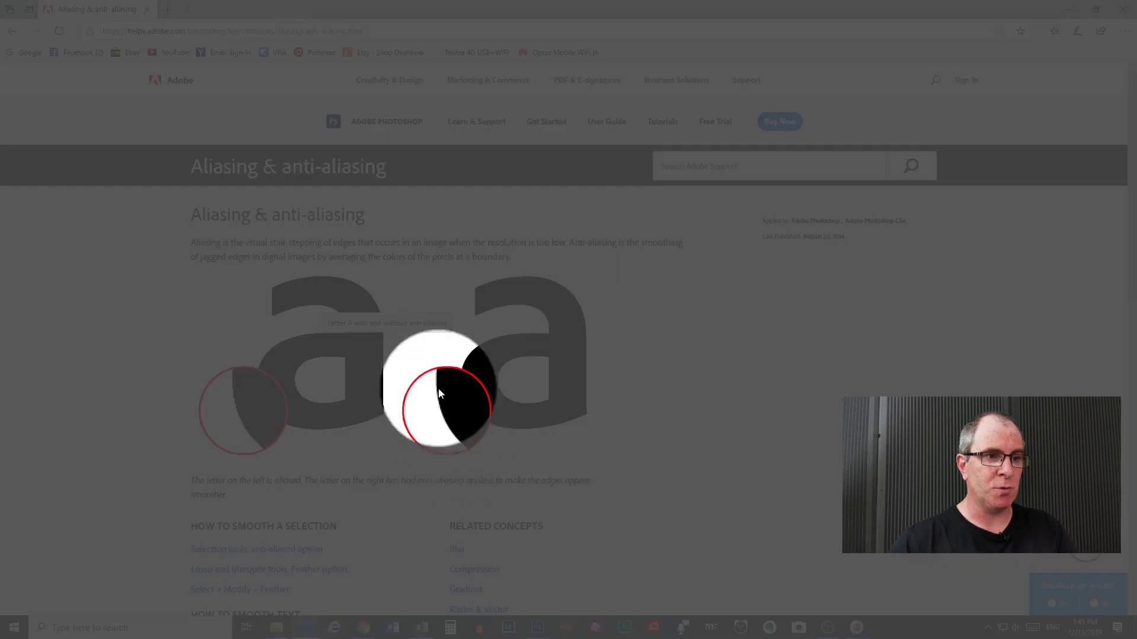
pyautogui.hotkey('alt', 'Tab')
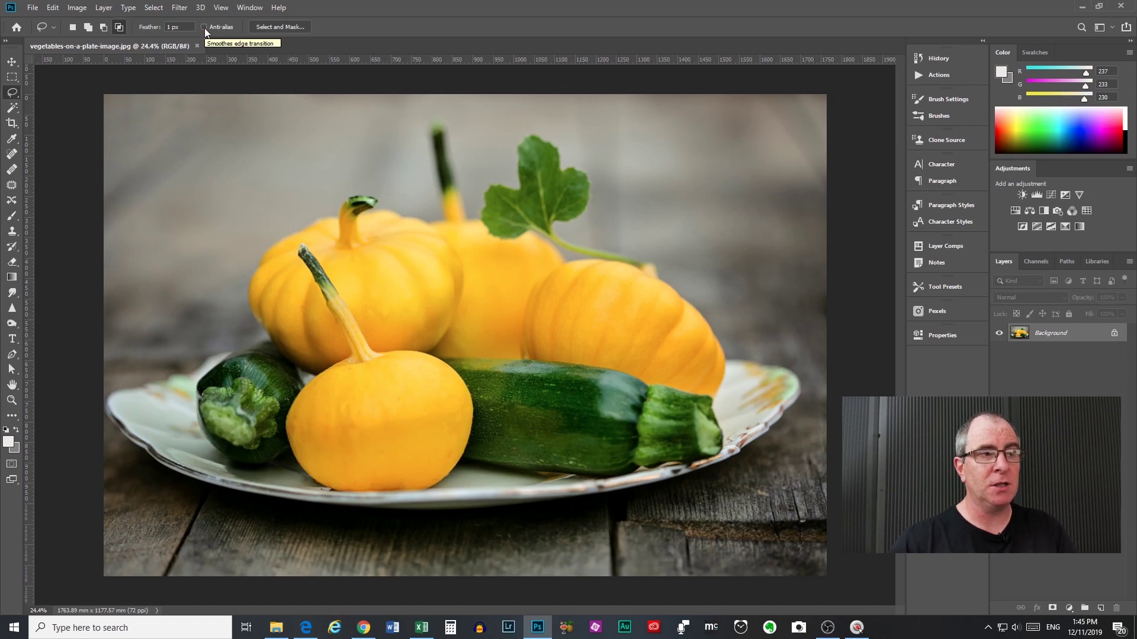
# Turn on Anti-alias in the Lasso options bar
pyautogui.click(205, 27)
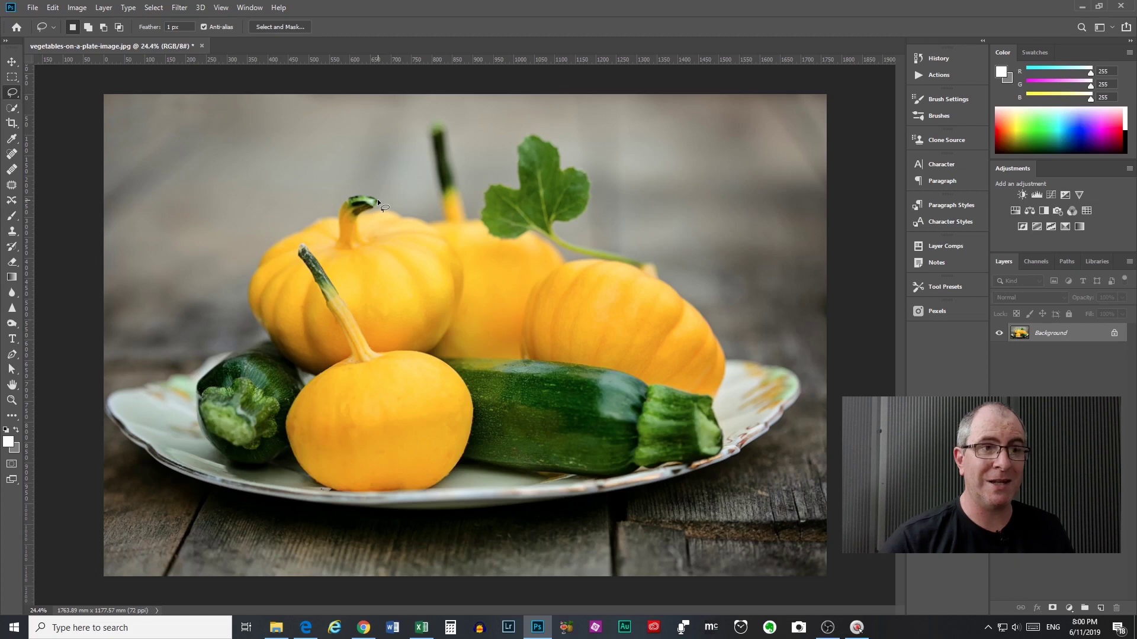
# Lasso the pumpkin top, deselect it, then select a sliver along the pumpkin's left edge
pyautogui.moveTo(377, 201); pyautogui.dragTo(349, 199)
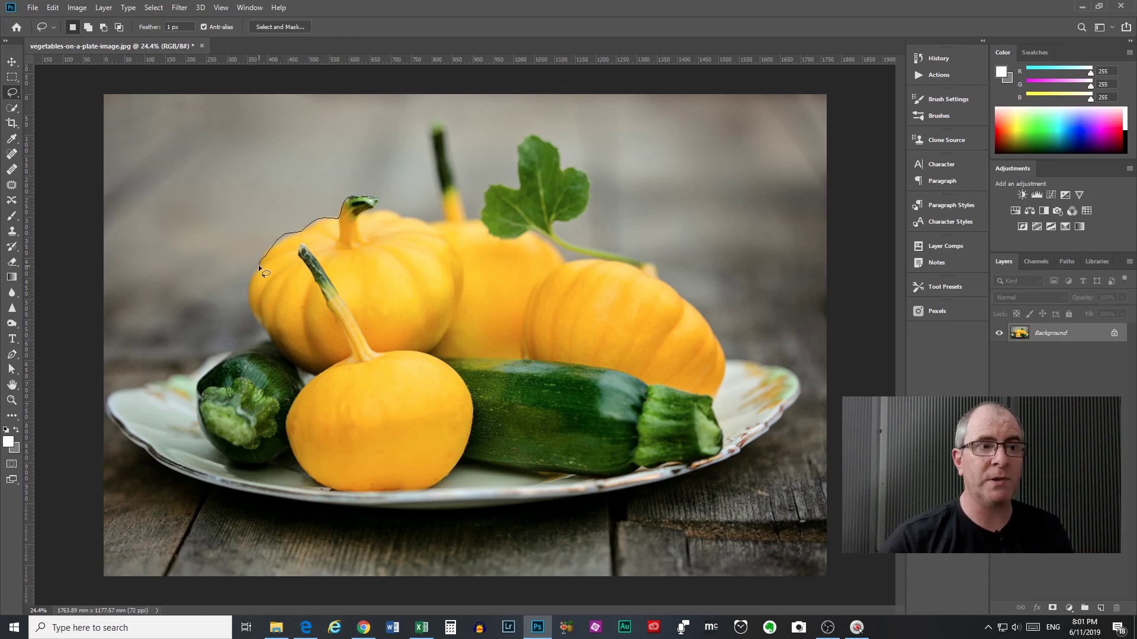
pyautogui.moveTo(387, 209); pyautogui.dragTo(388, 209)
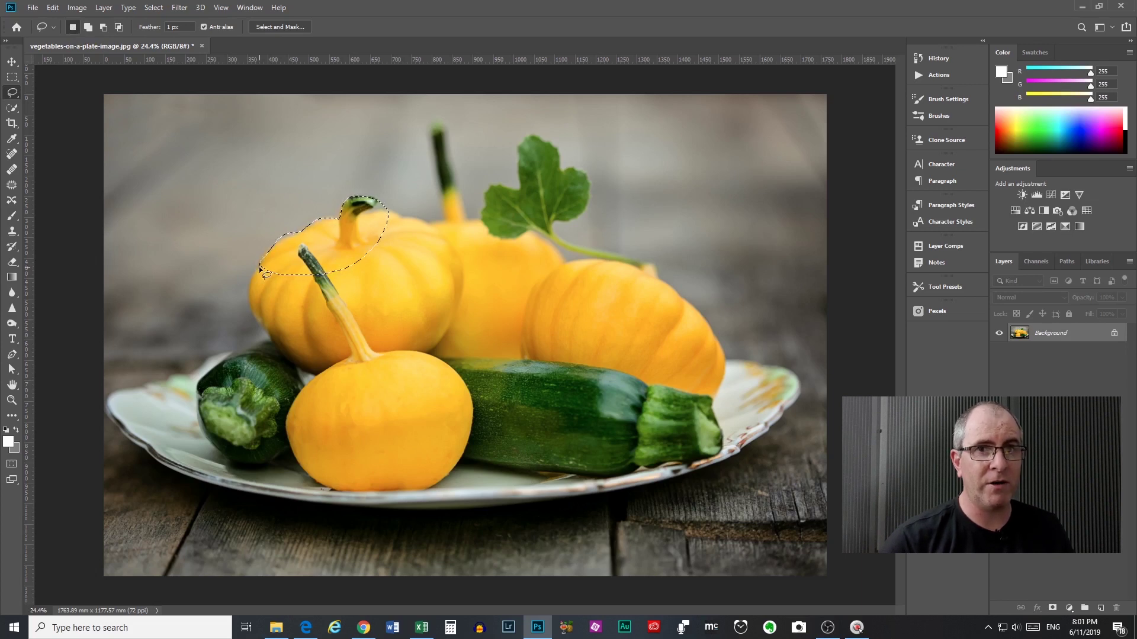
pyautogui.hotkey('ctrl', 'd')
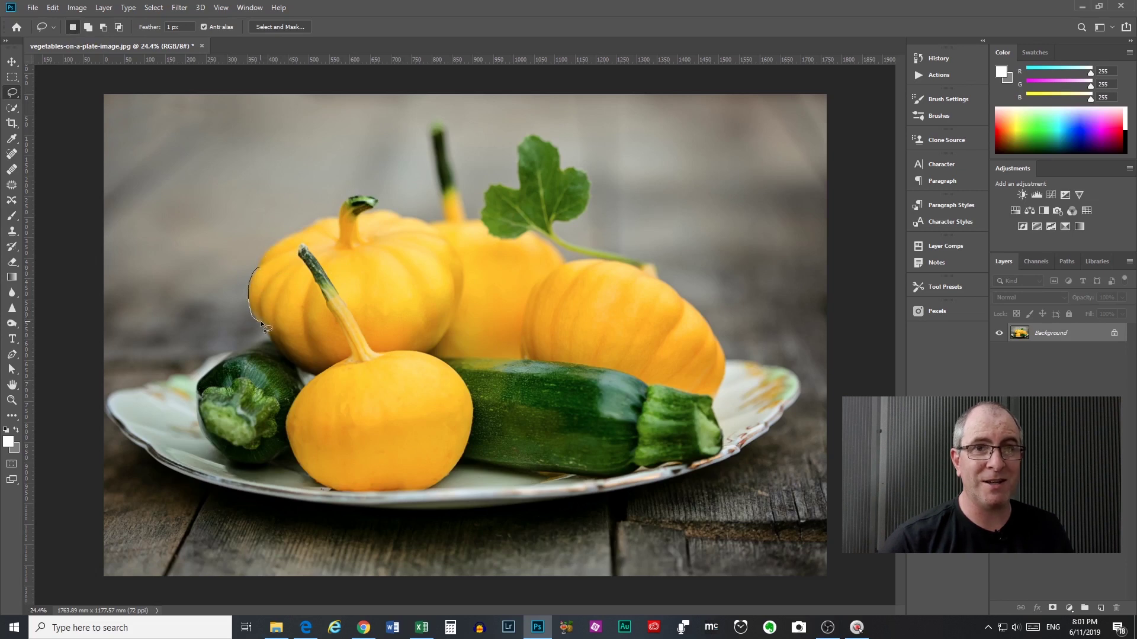
pyautogui.moveTo(260, 321)
pyautogui.mouseDown()
pyautogui.moveTo(280, 344)
pyautogui.moveTo(299, 330)
pyautogui.mouseUp()
# Lasso the pumpkin's top and stem, then Shift-add its left side and the zucchini top
pyautogui.moveTo(261, 265)
pyautogui.mouseDown()
pyautogui.moveTo(361, 198)
pyautogui.moveTo(269, 270)
pyautogui.moveTo(204, 273)
pyautogui.moveTo(214, 280)
pyautogui.moveTo(187, 263)
pyautogui.moveTo(308, 279)
pyautogui.moveTo(268, 269)
pyautogui.mouseUp()
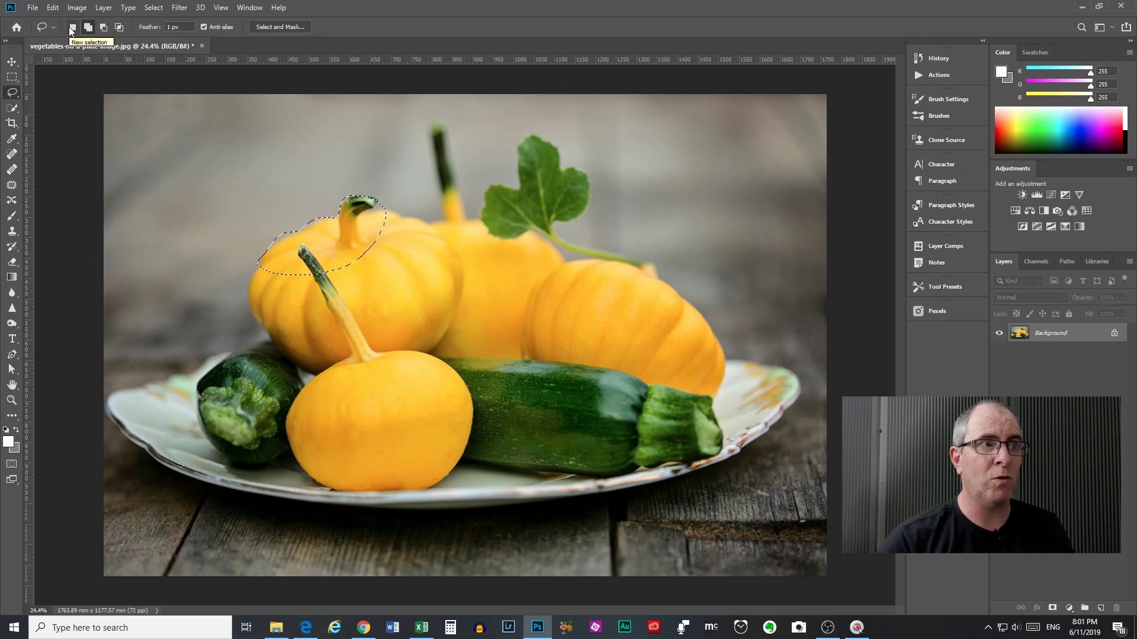
pyautogui.click(70, 27)
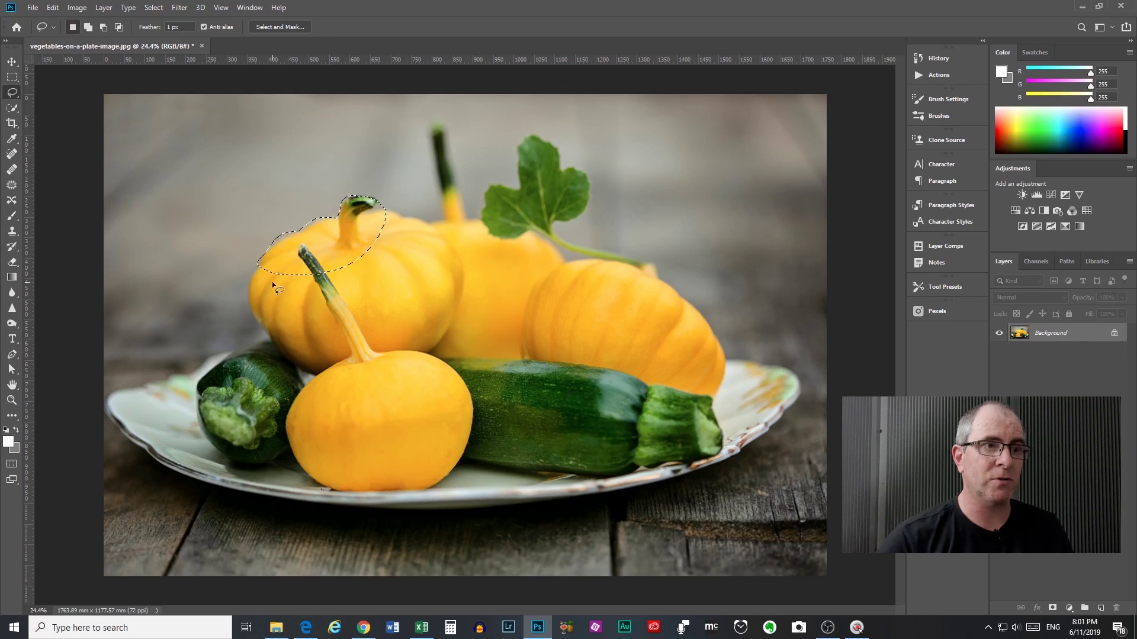
pyautogui.press('shift')
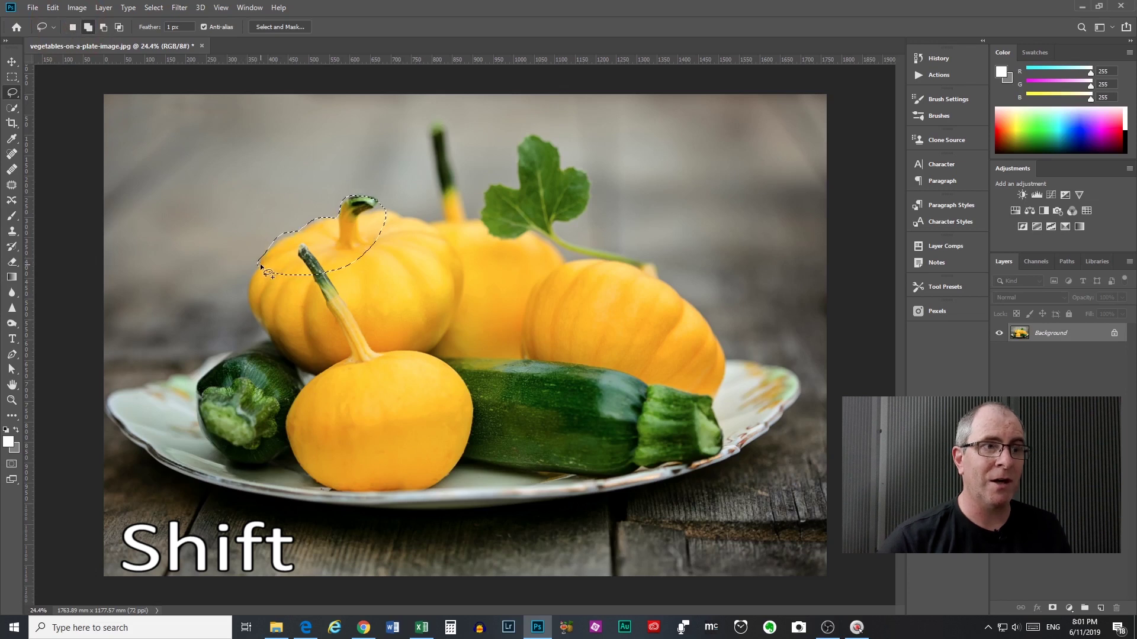
pyautogui.moveTo(260, 264)
pyautogui.mouseDown()
pyautogui.moveTo(248, 299)
pyautogui.moveTo(261, 339)
pyautogui.mouseUp()
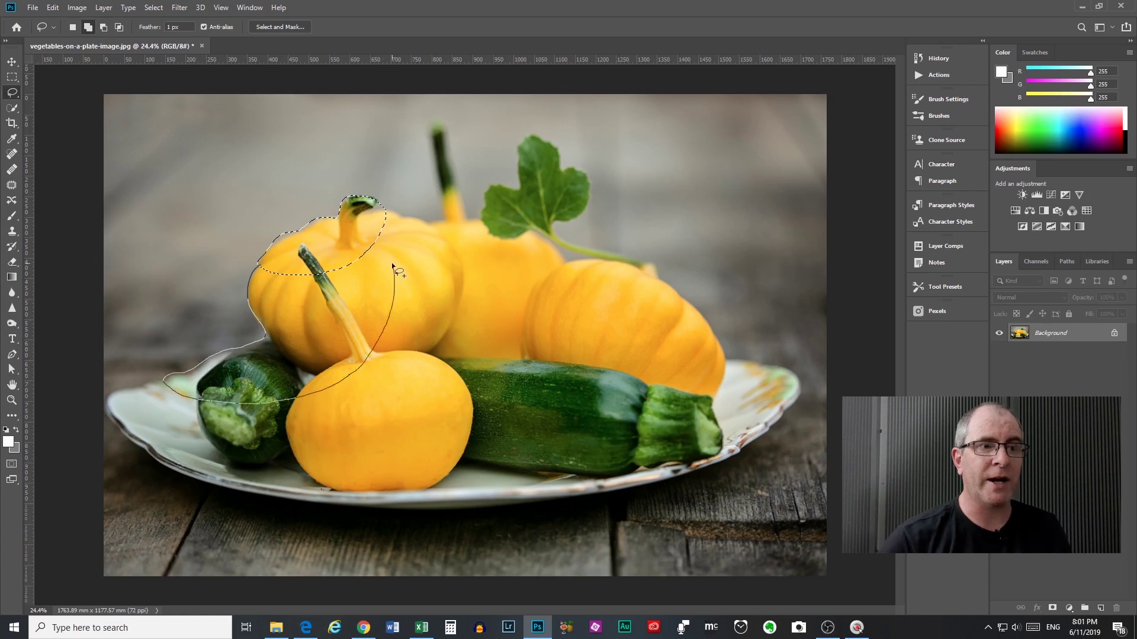
pyautogui.moveTo(392, 262); pyautogui.dragTo(392, 264)
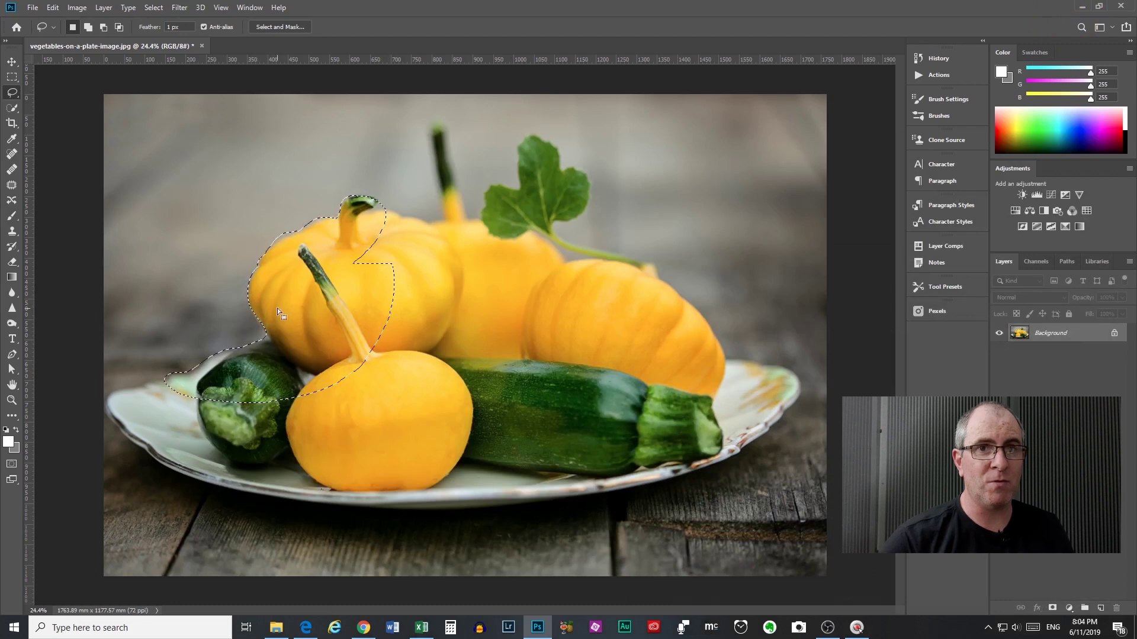
# Extend the selection along the upper-left pumpkin's upper-left edge
pyautogui.scroll(1, 295, 252)
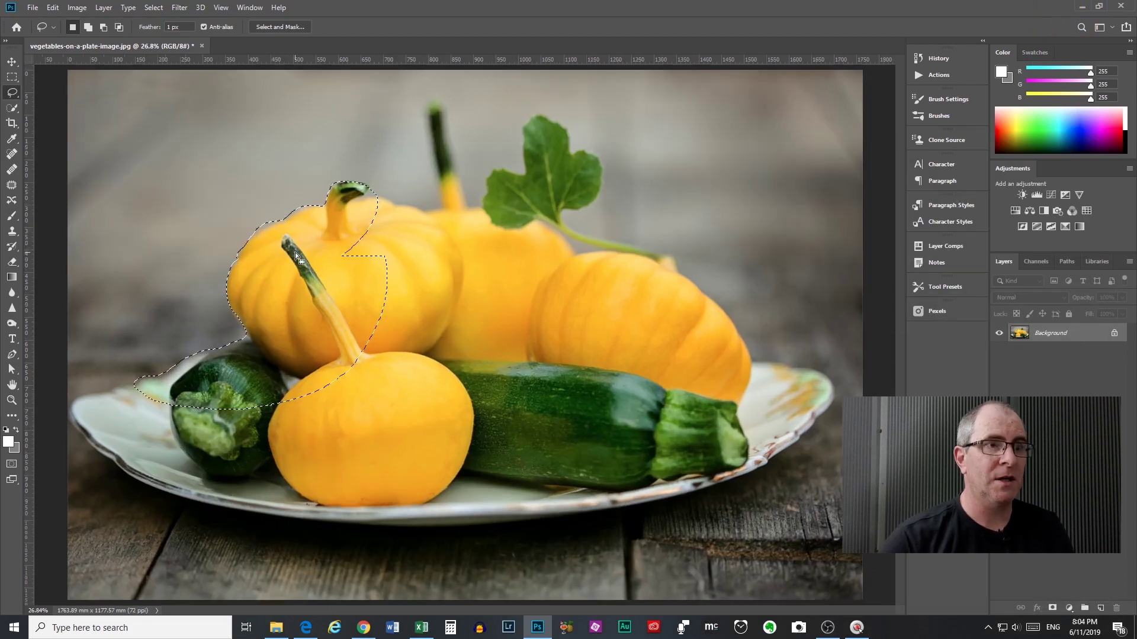
pyautogui.scroll(10, 295, 252)
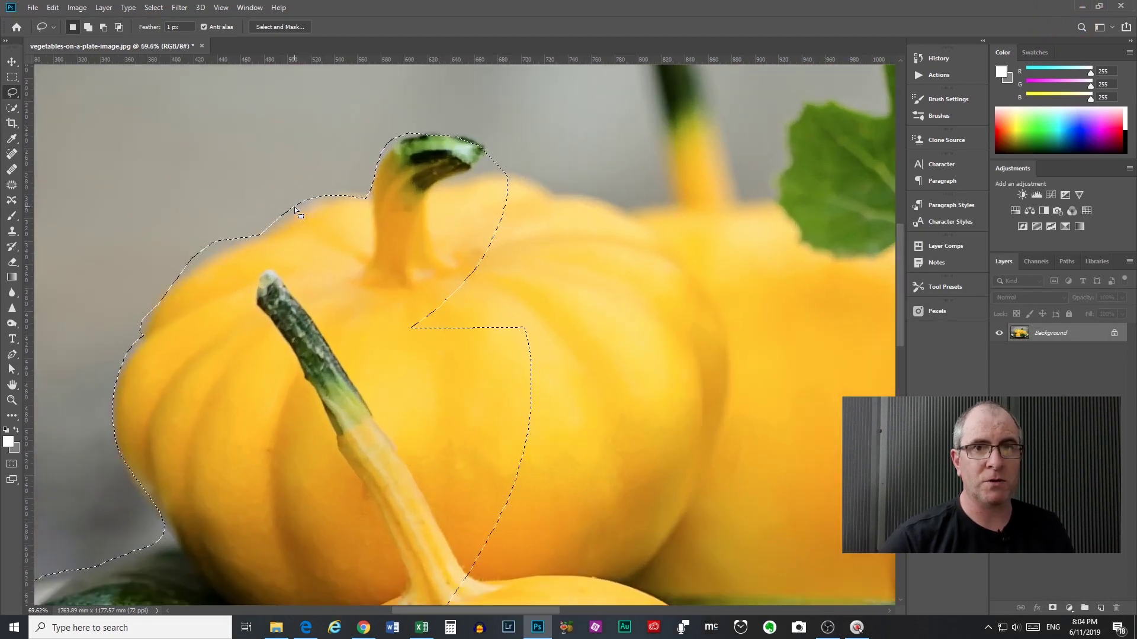
pyautogui.scroll(-7, 294, 208)
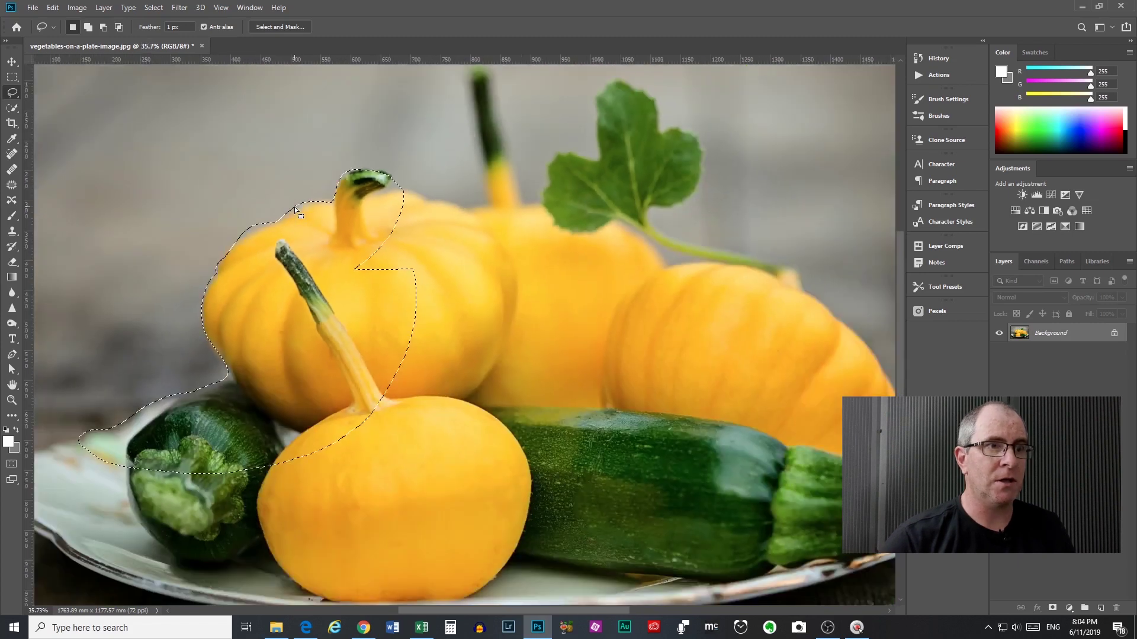
pyautogui.scroll(-4, 293, 207)
pyautogui.scroll(1, 293, 207)
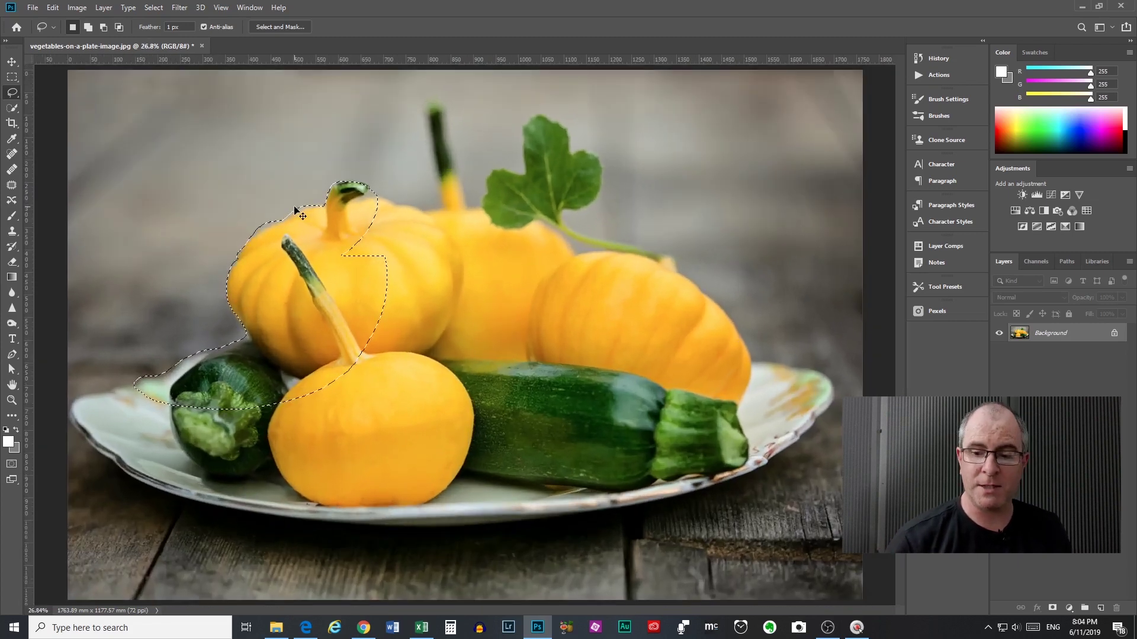
pyautogui.hotkey('ctrl', '+')
pyautogui.hotkey('ctrl', '+')
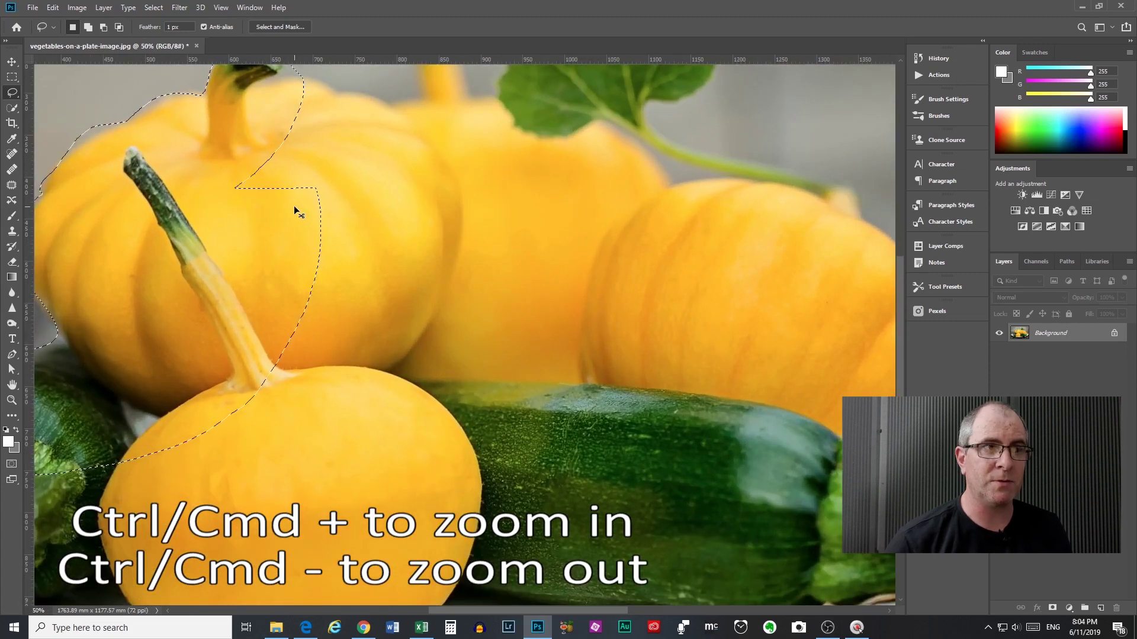
pyautogui.hotkey('ctrl', '-')
pyautogui.hotkey('ctrl', '-')
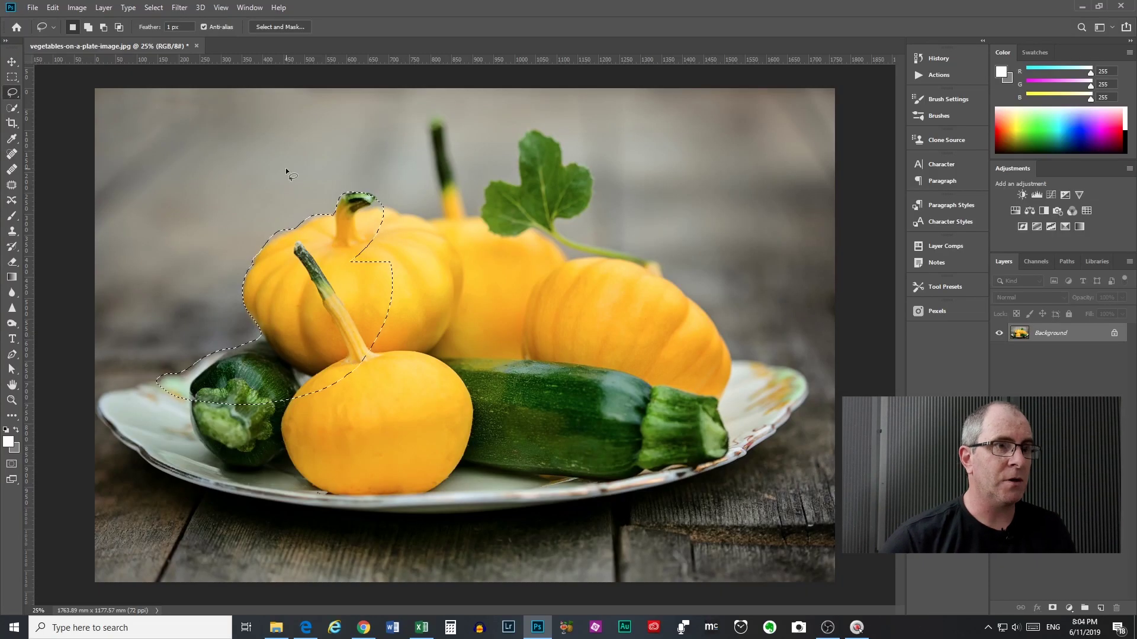
pyautogui.scroll(3, 330, 264)
pyautogui.scroll(1, 330, 264)
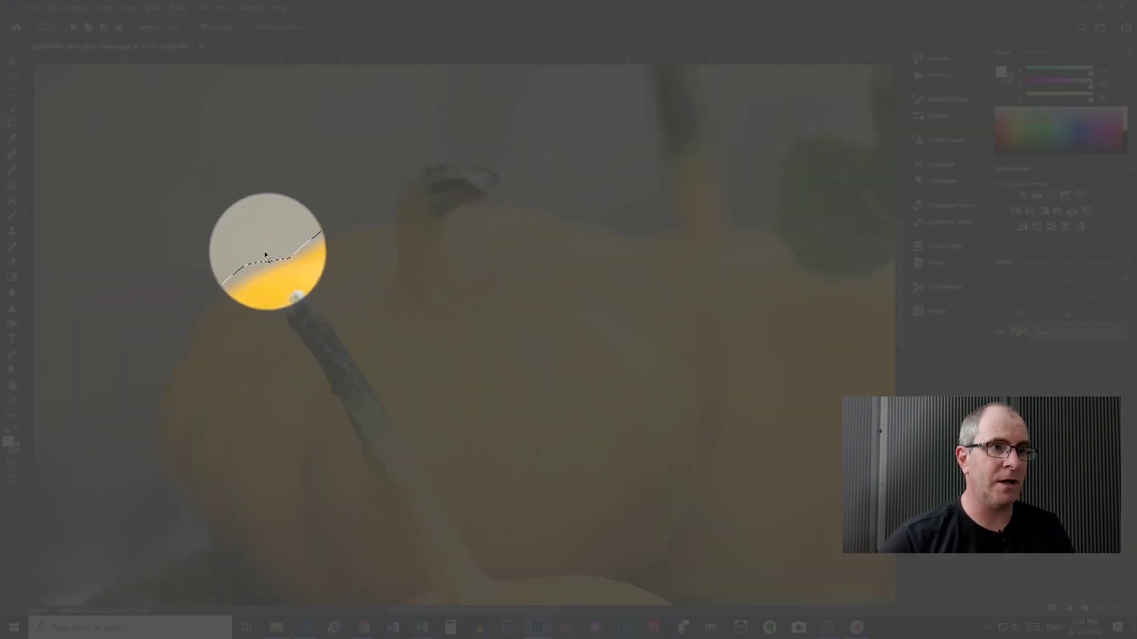
pyautogui.moveTo(264, 254)
pyautogui.mouseDown()
pyautogui.moveTo(238, 267)
pyautogui.moveTo(246, 276)
pyautogui.moveTo(295, 257)
pyautogui.moveTo(218, 297)
pyautogui.mouseUp()
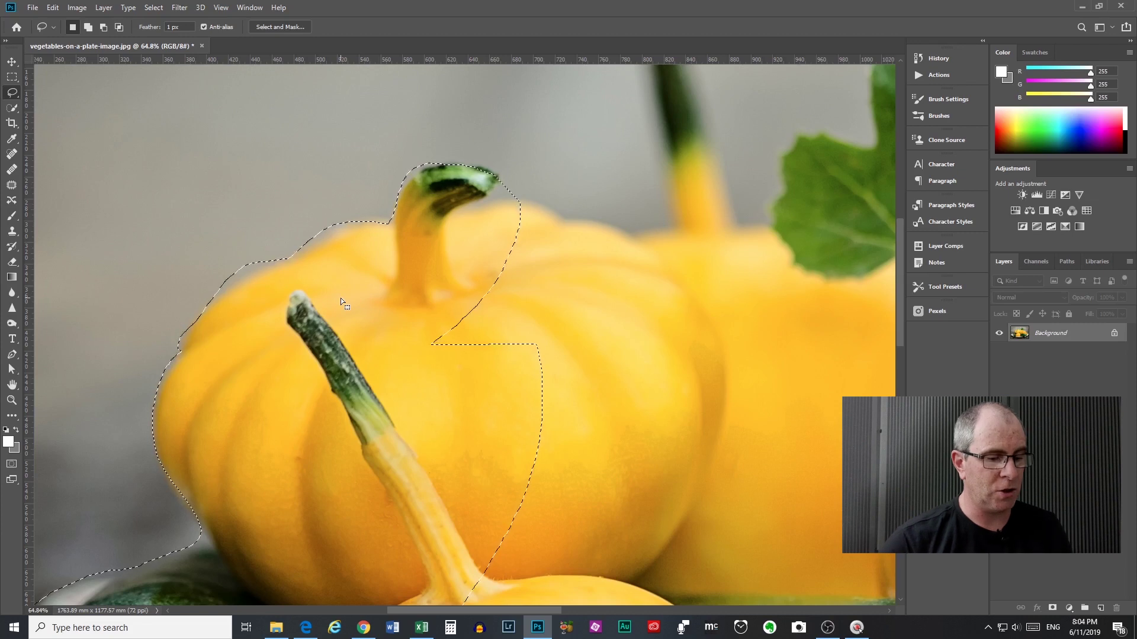
pyautogui.press('shift')
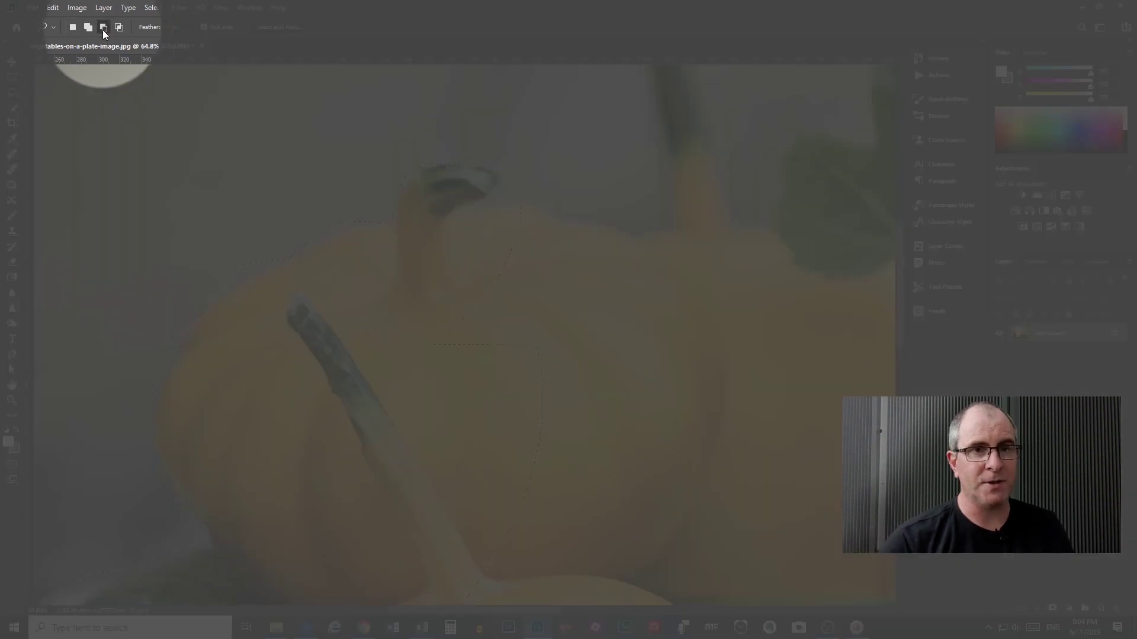
# Alt-subtract the stray background along the pumpkin's upper edge and around the stem tip
pyautogui.click(74, 27)
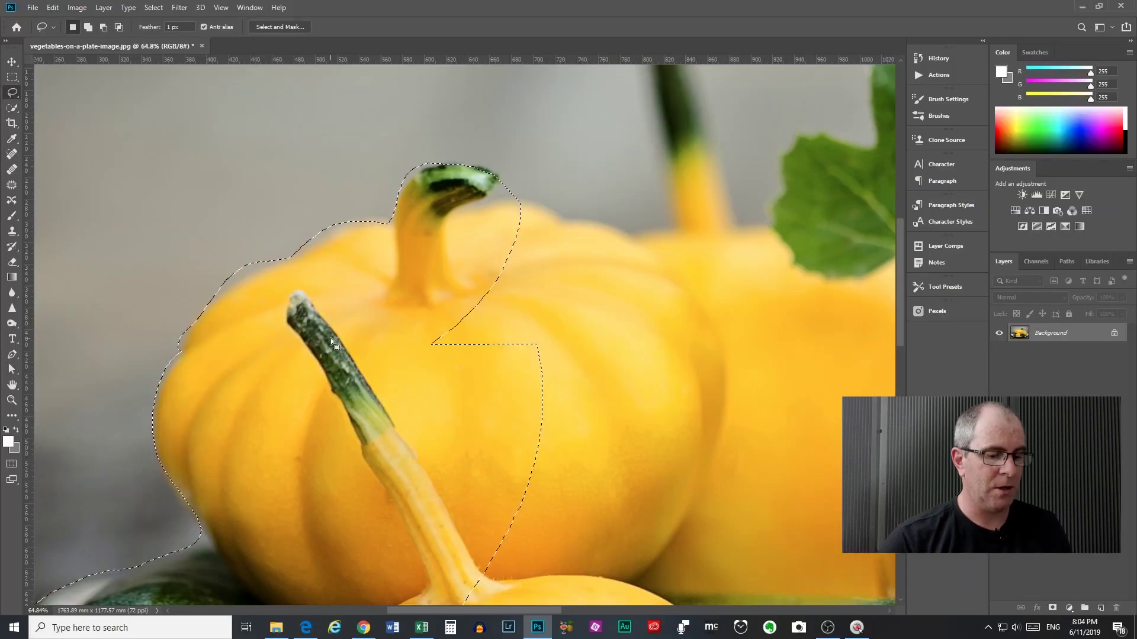
pyautogui.press('alt')
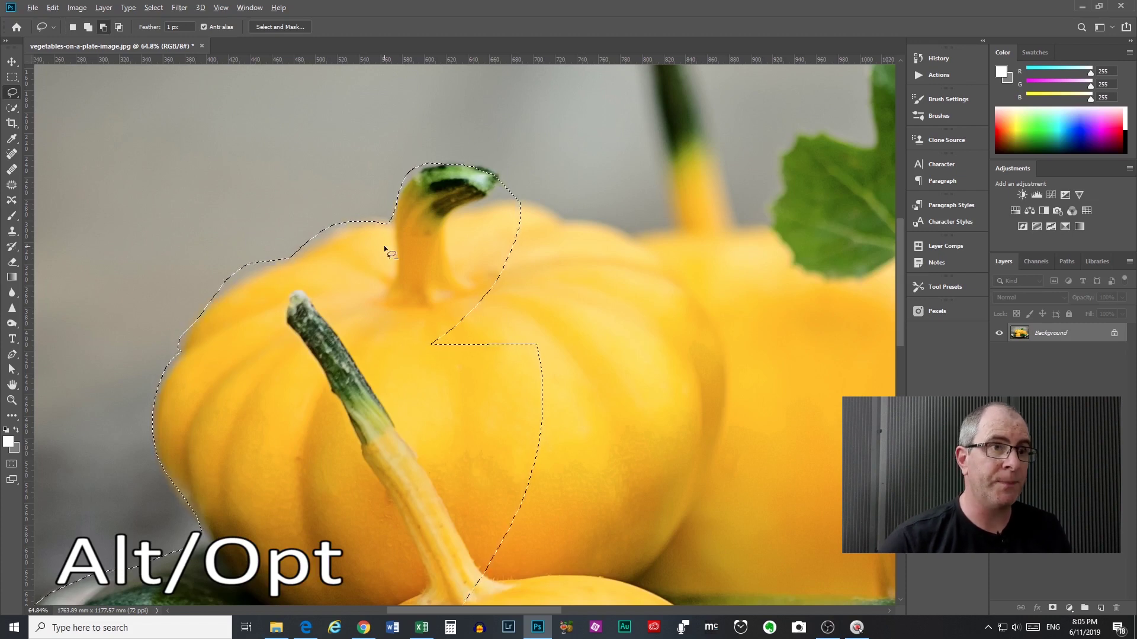
pyautogui.moveTo(367, 220); pyautogui.dragTo(323, 242)
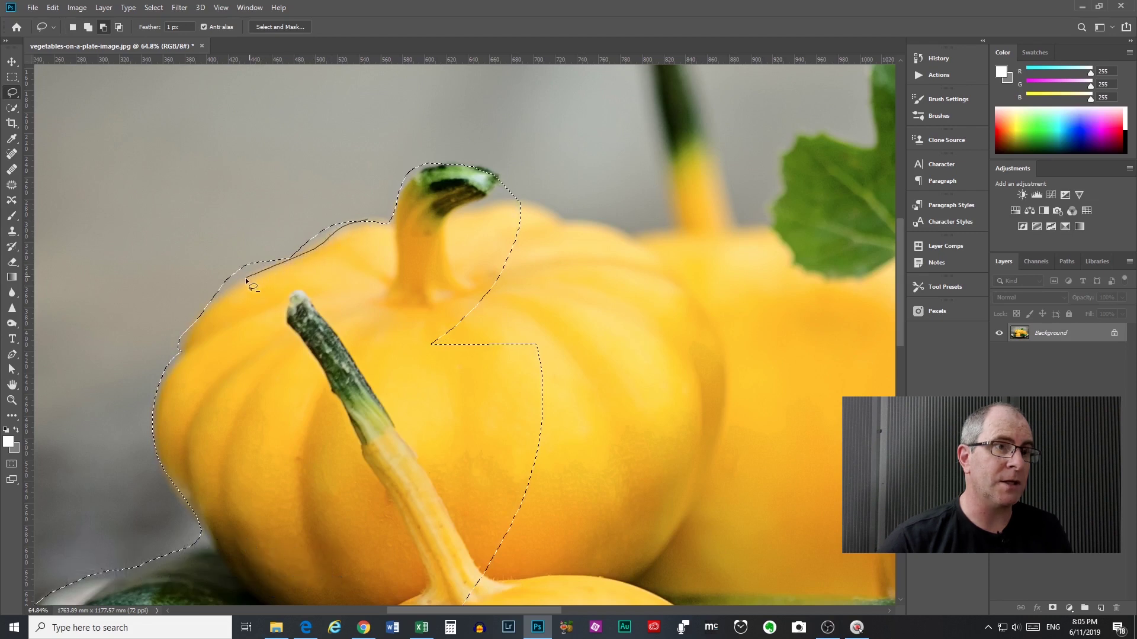
pyautogui.moveTo(243, 282); pyautogui.dragTo(223, 300)
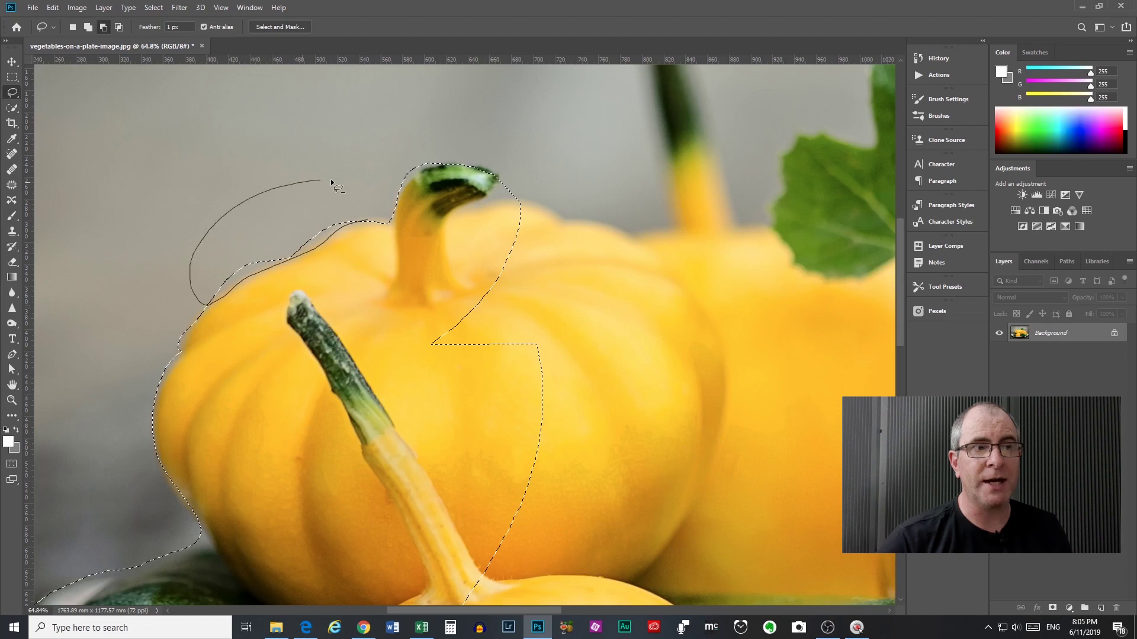
pyautogui.moveTo(365, 212); pyautogui.dragTo(367, 220)
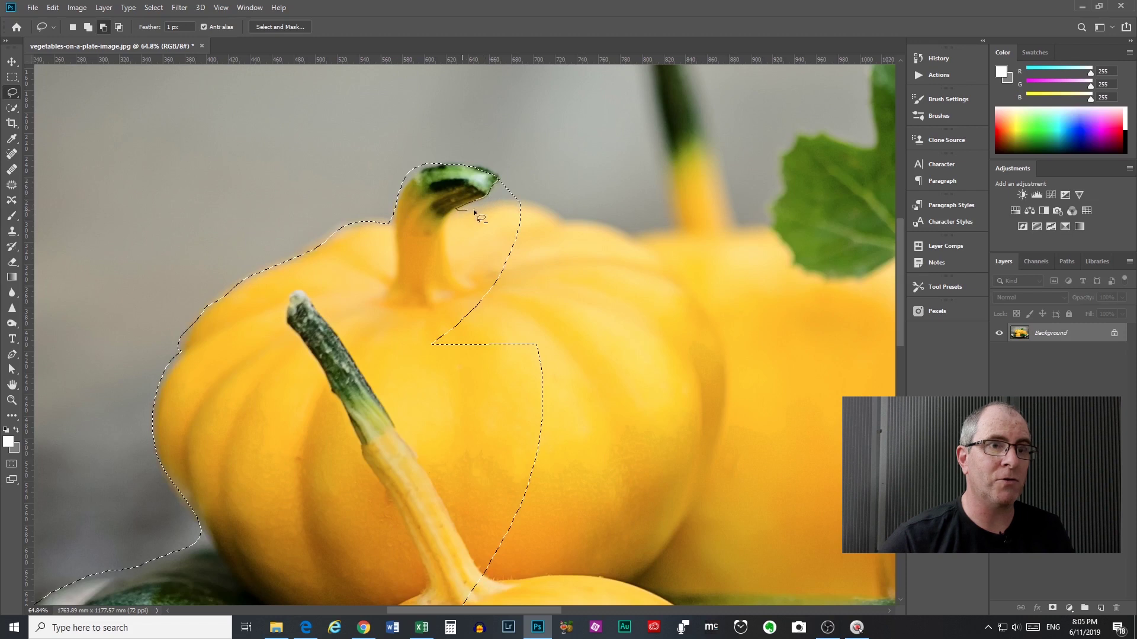
pyautogui.moveTo(556, 172); pyautogui.dragTo(553, 168)
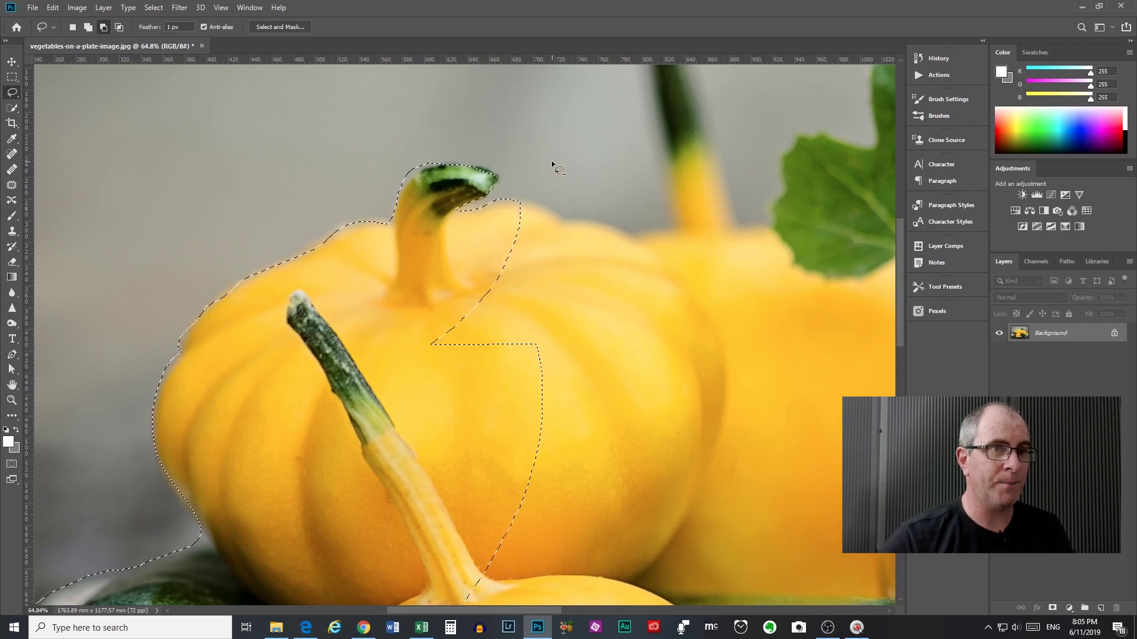
# Trim the area beside the zucchini out of the selection
pyautogui.moveTo(287, 410)
pyautogui.mouseDown()
pyautogui.moveTo(367, 355)
pyautogui.moveTo(452, 246)
pyautogui.mouseUp()
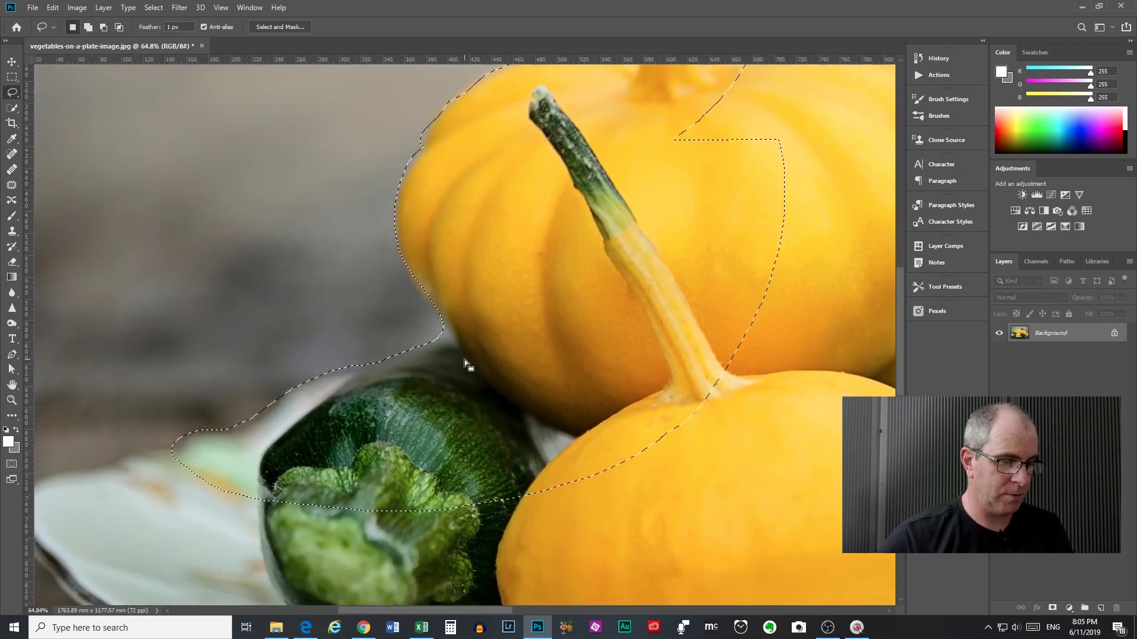
pyautogui.press('alt')
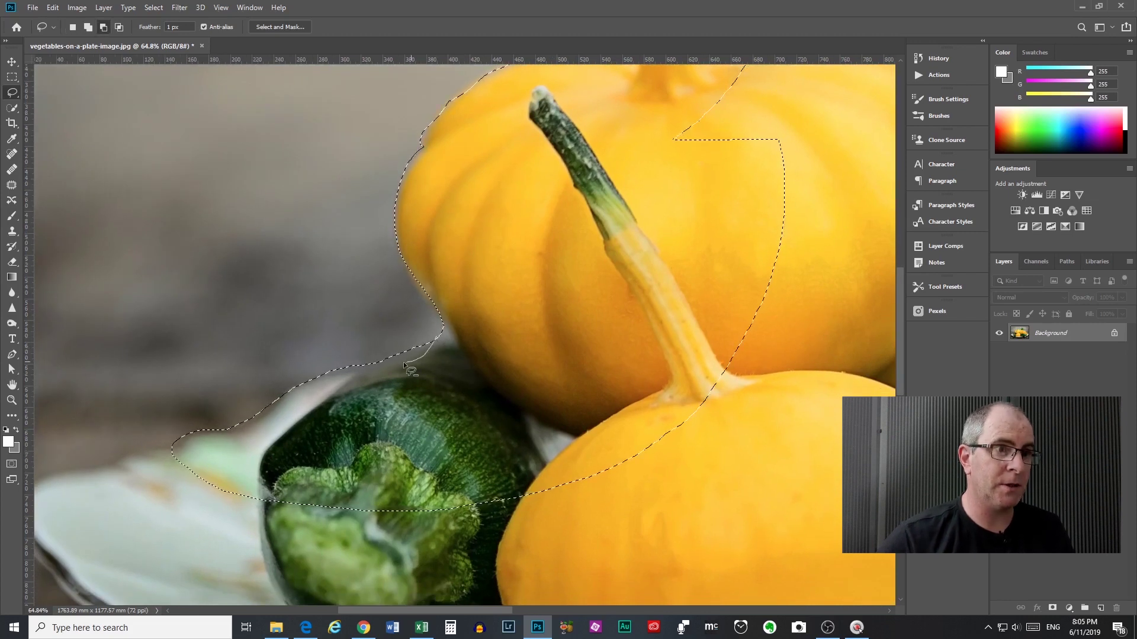
pyautogui.moveTo(367, 372)
pyautogui.mouseDown()
pyautogui.moveTo(334, 379)
pyautogui.moveTo(384, 323)
pyautogui.moveTo(414, 320)
pyautogui.mouseUp()
pyautogui.moveTo(297, 382)
pyautogui.mouseDown()
pyautogui.moveTo(256, 425)
pyautogui.moveTo(214, 433)
pyautogui.moveTo(208, 405)
pyautogui.moveTo(291, 360)
pyautogui.mouseUp()
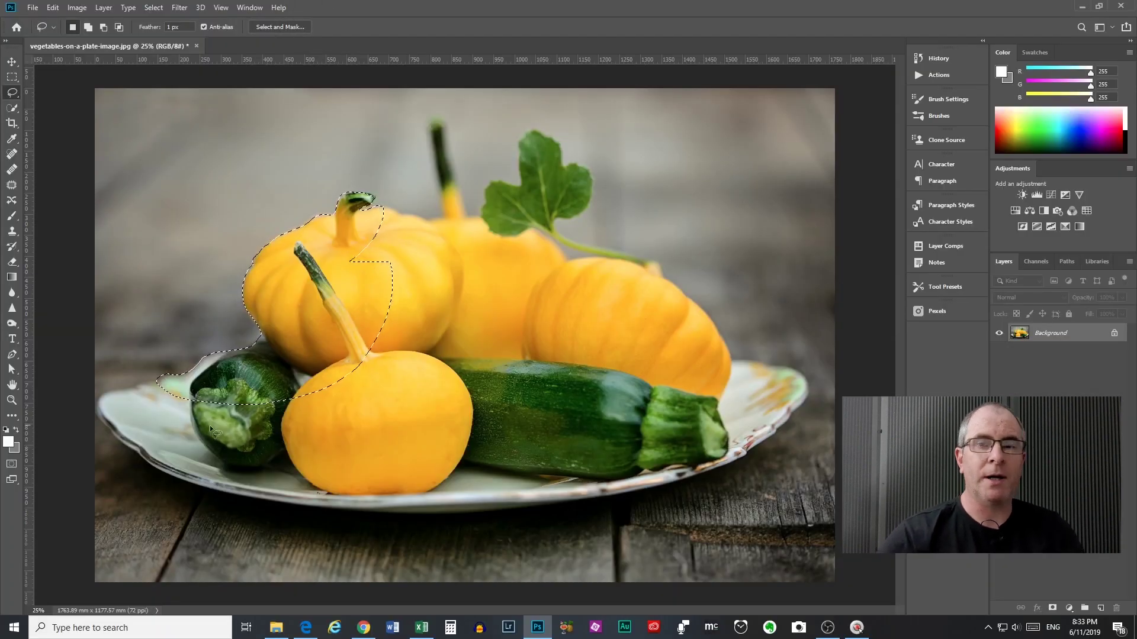
pyautogui.click(120, 27)
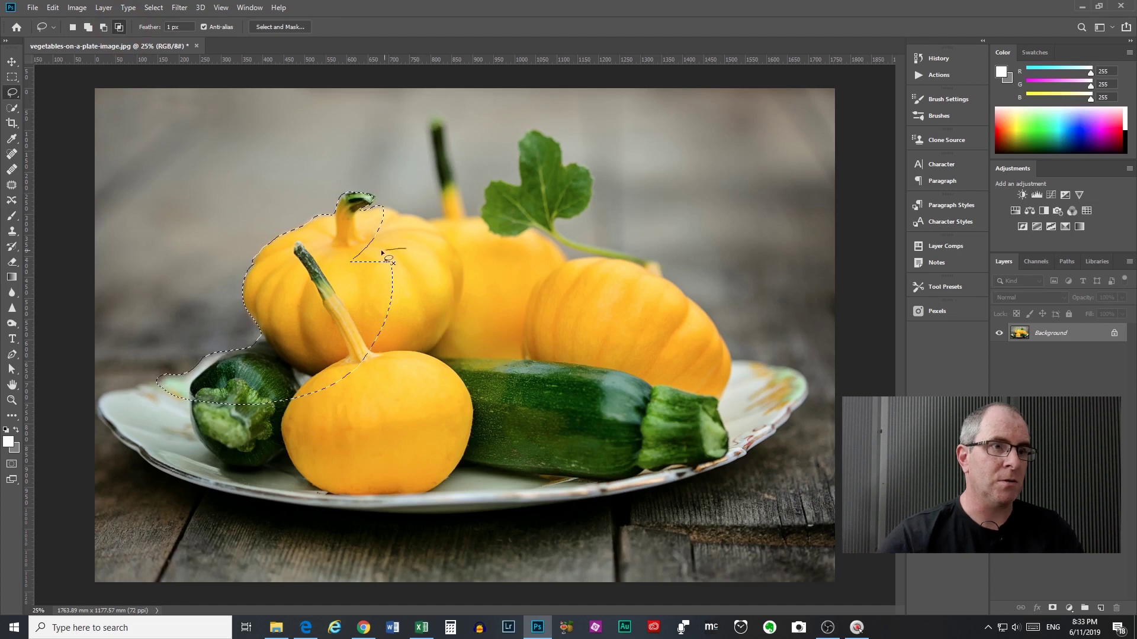
pyautogui.moveTo(406, 247); pyautogui.dragTo(344, 270)
pyautogui.moveTo(302, 328)
pyautogui.mouseDown()
pyautogui.moveTo(282, 398)
pyautogui.moveTo(293, 419)
pyautogui.moveTo(330, 430)
pyautogui.moveTo(409, 392)
pyautogui.moveTo(443, 321)
pyautogui.mouseUp()
pyautogui.moveTo(433, 254); pyautogui.dragTo(403, 251)
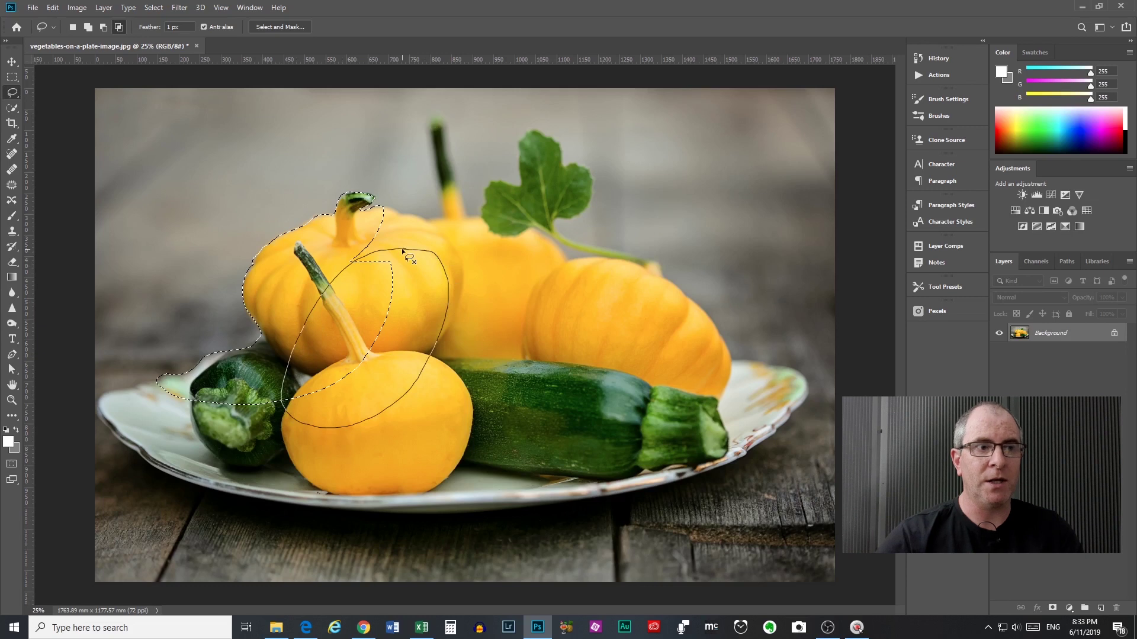
pyautogui.moveTo(403, 249); pyautogui.dragTo(403, 250)
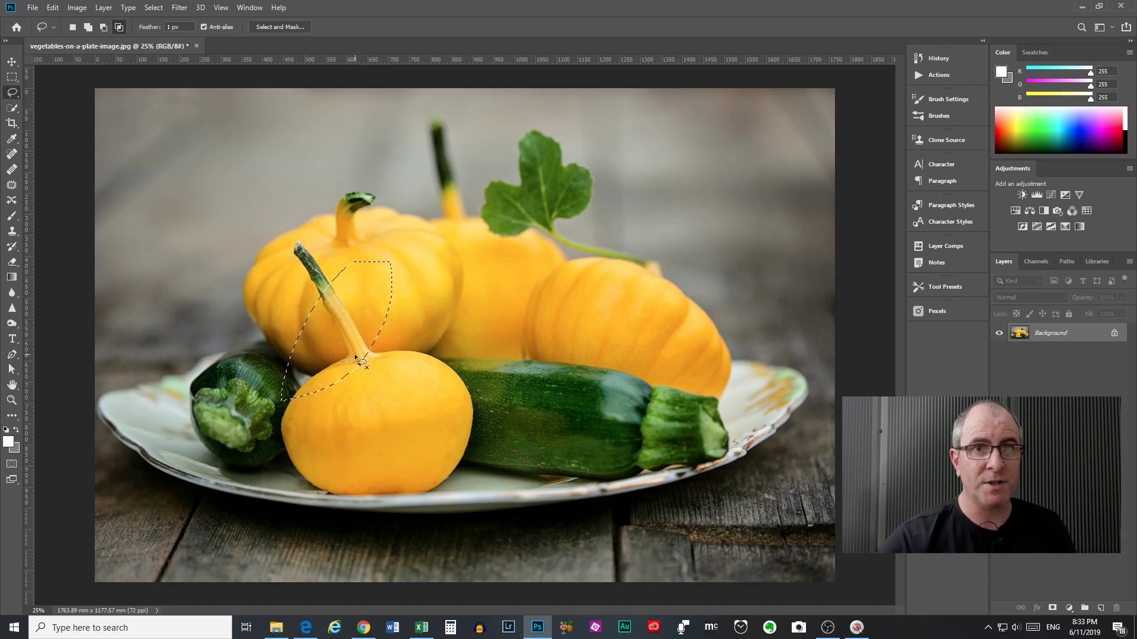
pyautogui.hotkey('ctrl', 'shift', 'z')
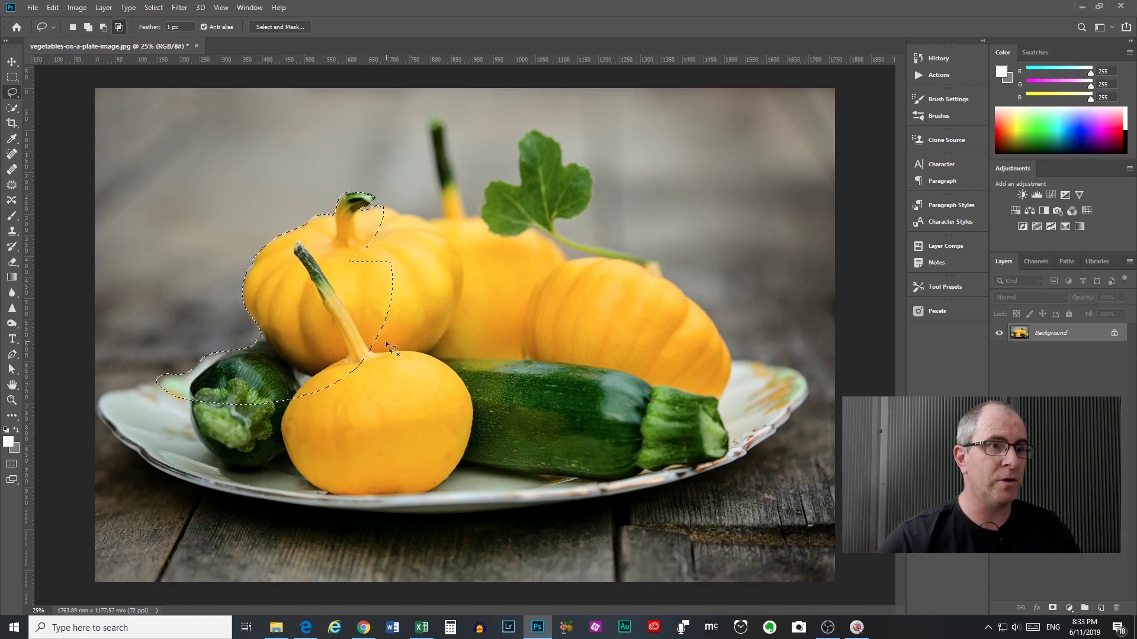
pyautogui.click(74, 26)
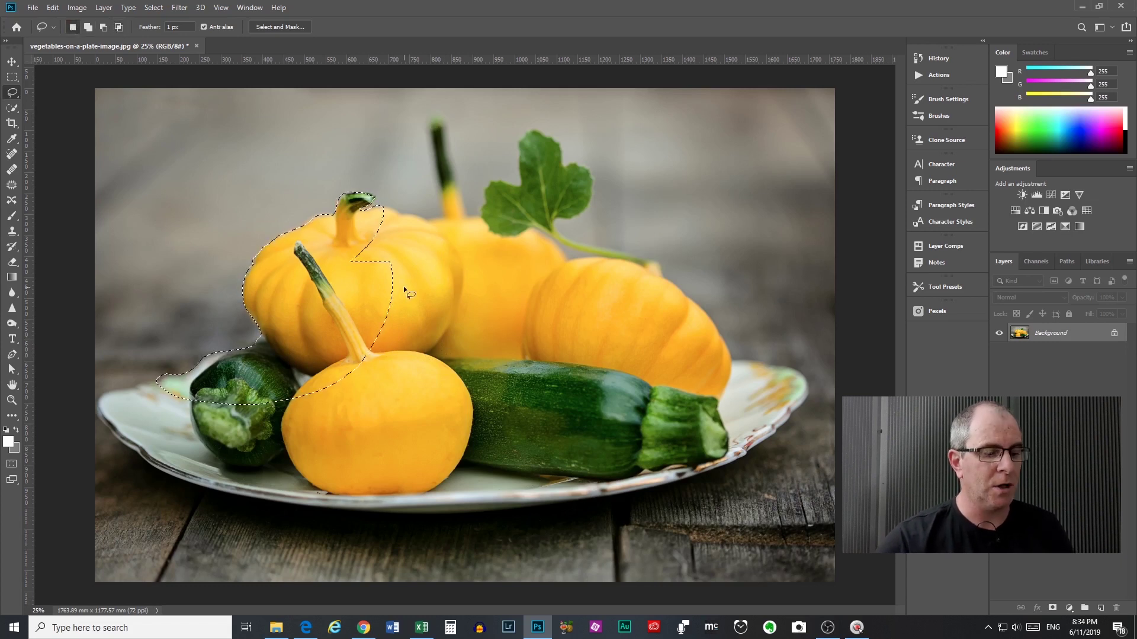
pyautogui.press('shift')
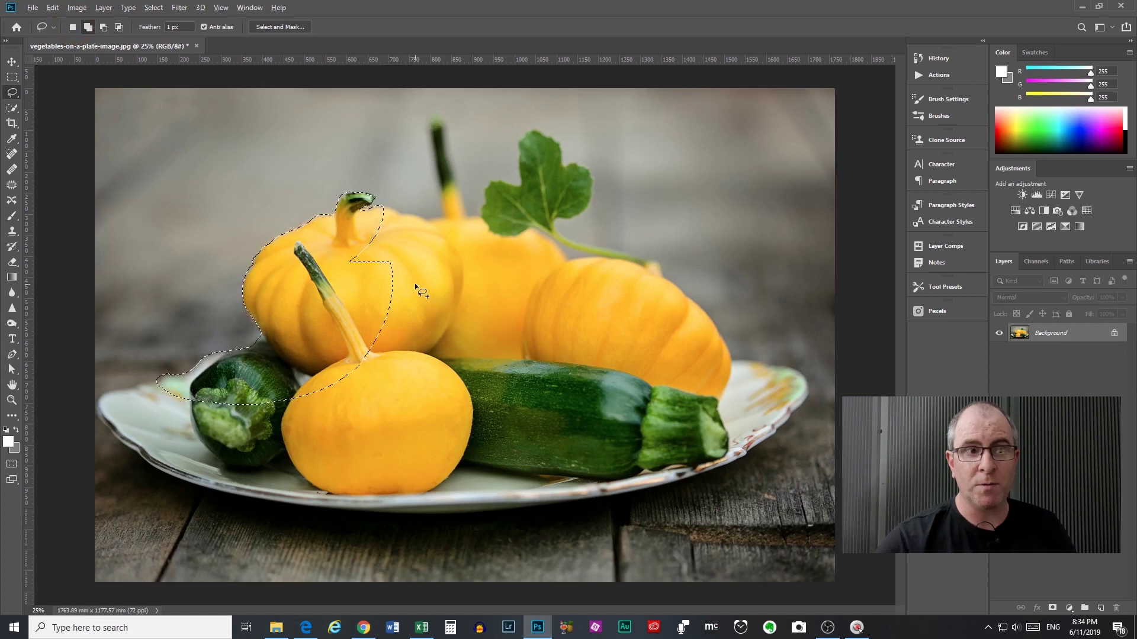
pyautogui.hotkey('shift', 'alt')
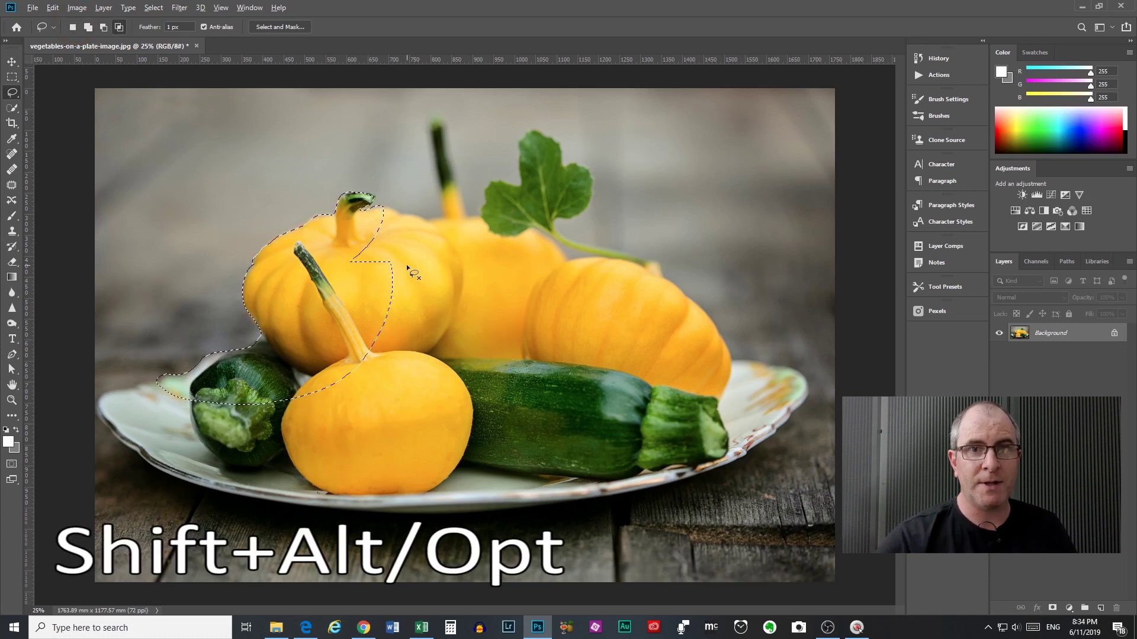
pyautogui.moveTo(405, 261)
pyautogui.mouseDown()
pyautogui.moveTo(377, 263)
pyautogui.moveTo(328, 299)
pyautogui.moveTo(299, 389)
pyautogui.moveTo(448, 311)
pyautogui.mouseUp()
pyautogui.moveTo(406, 266); pyautogui.dragTo(403, 261)
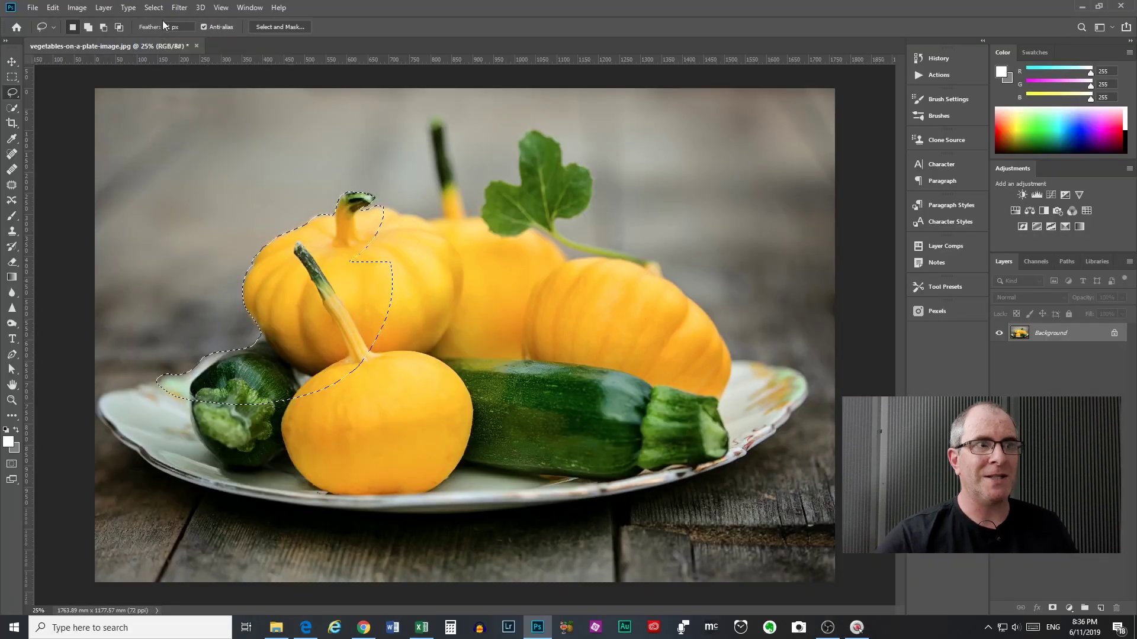
# Set Feather to 1 px and preview the pumpkin-and-zucchini selection in Select and Mask
pyautogui.doubleClick(171, 27)
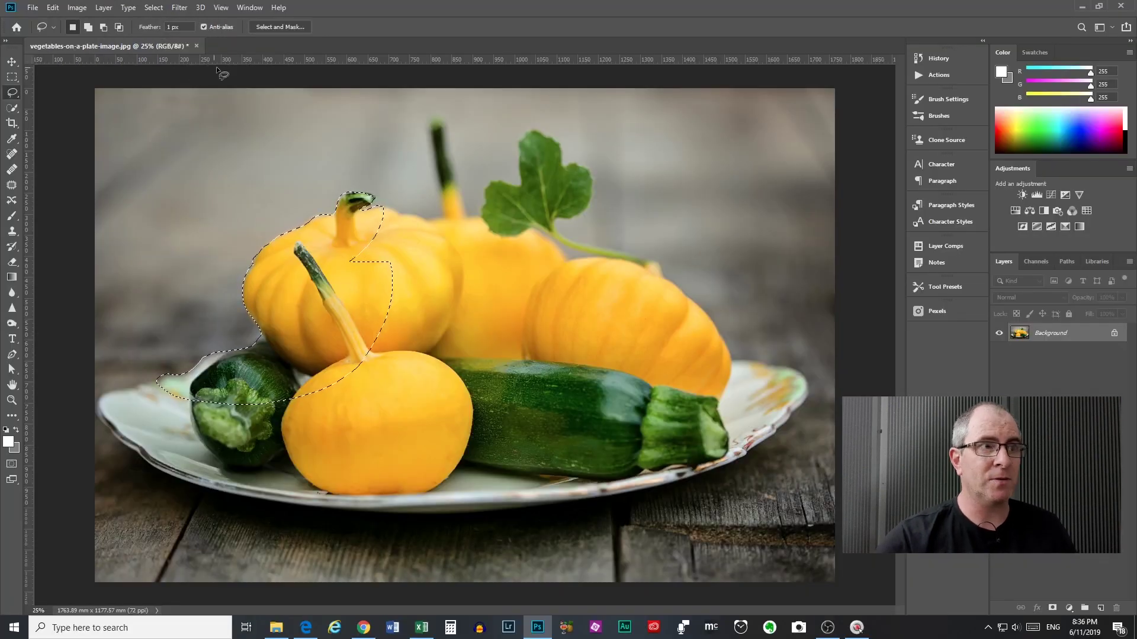
pyautogui.write('1')
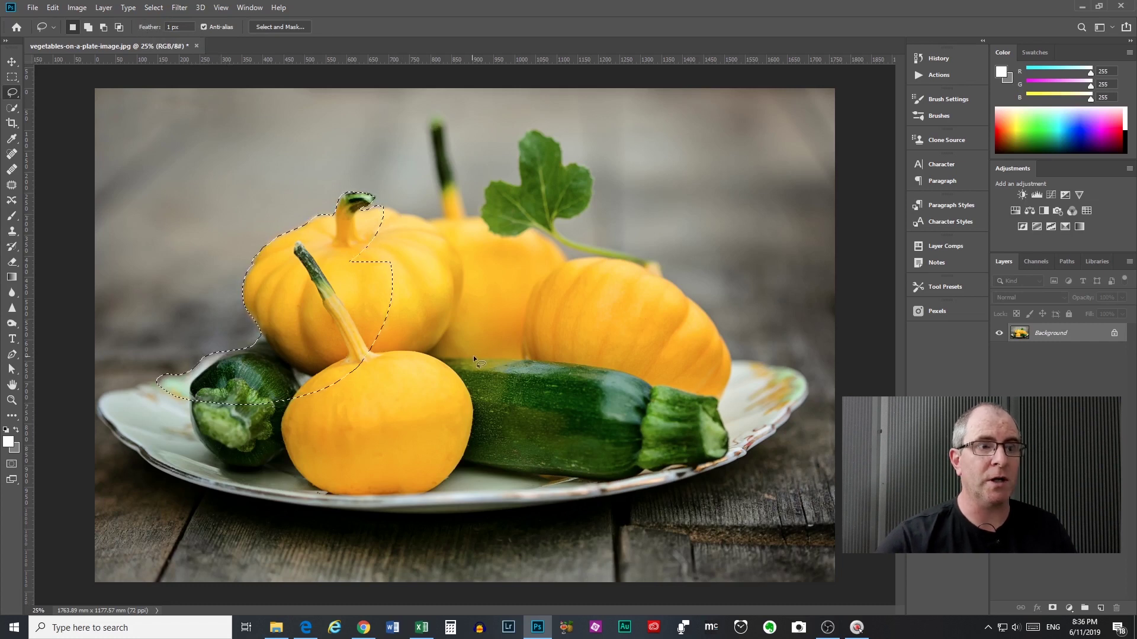
pyautogui.click(278, 28)
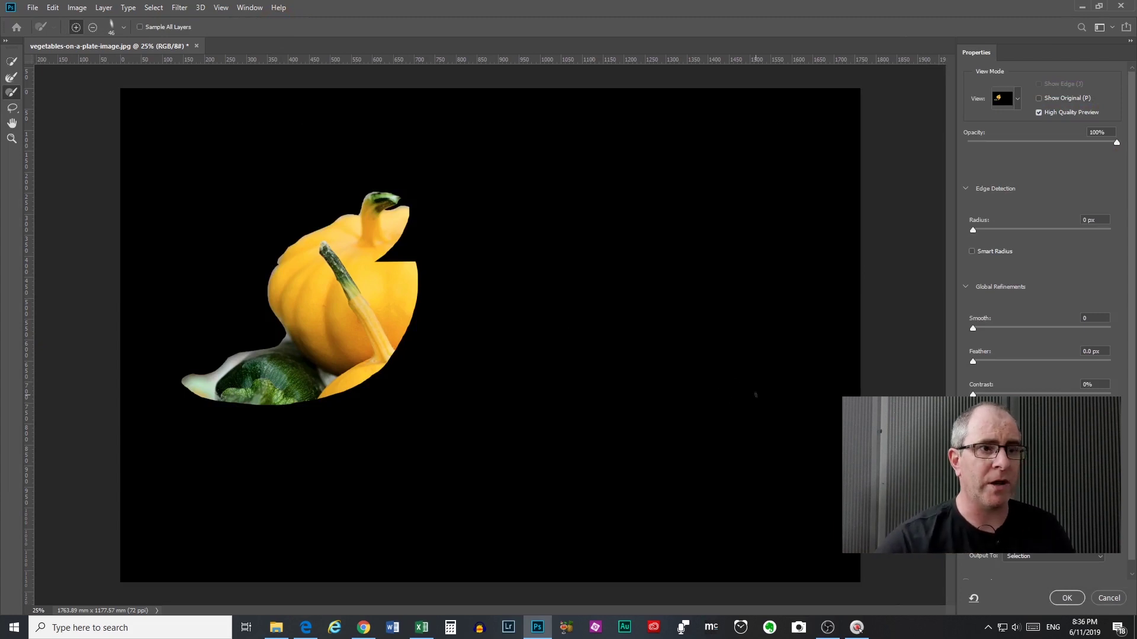
pyautogui.scroll(3, 504, 389)
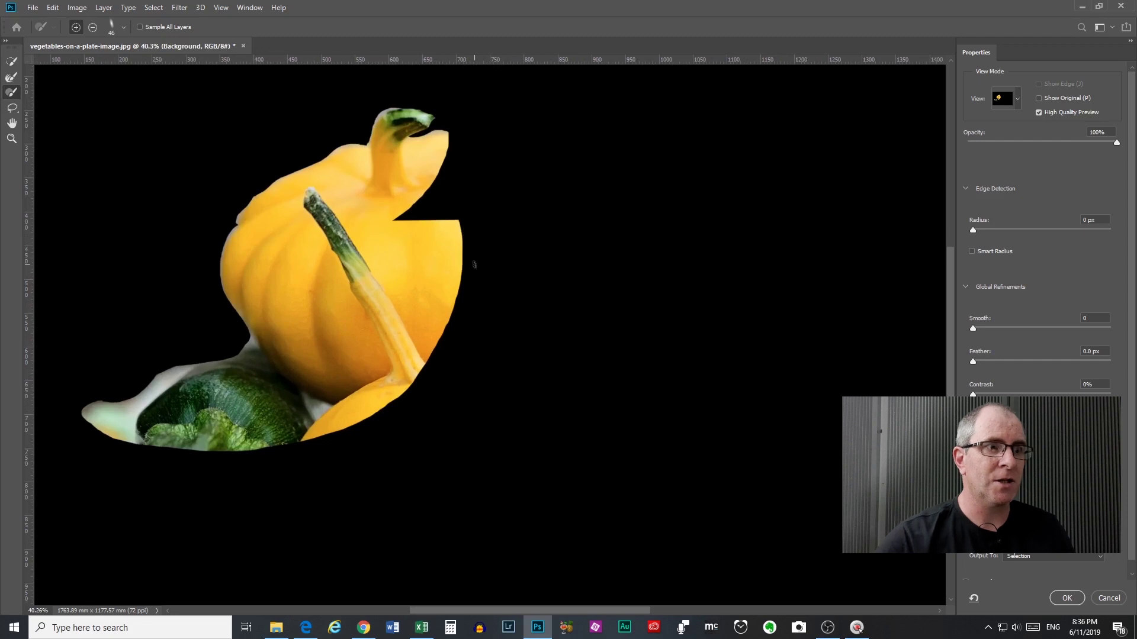
pyautogui.scroll(-3, 488, 342)
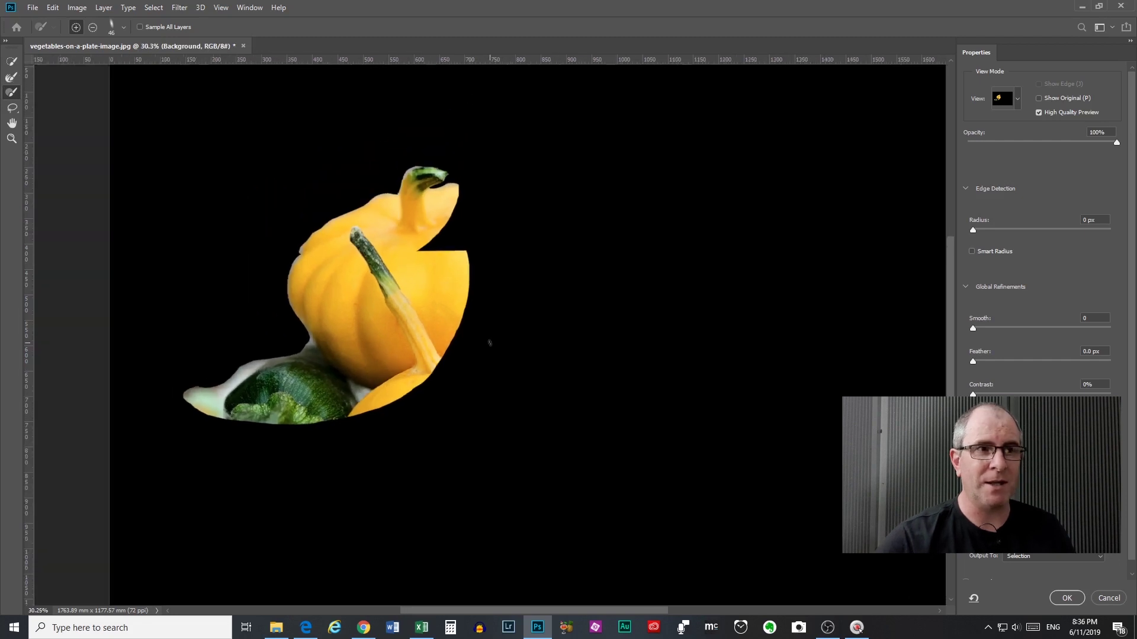
# Cancel Select and Mask and set the lasso Feather to 10 px
pyautogui.click(1107, 599)
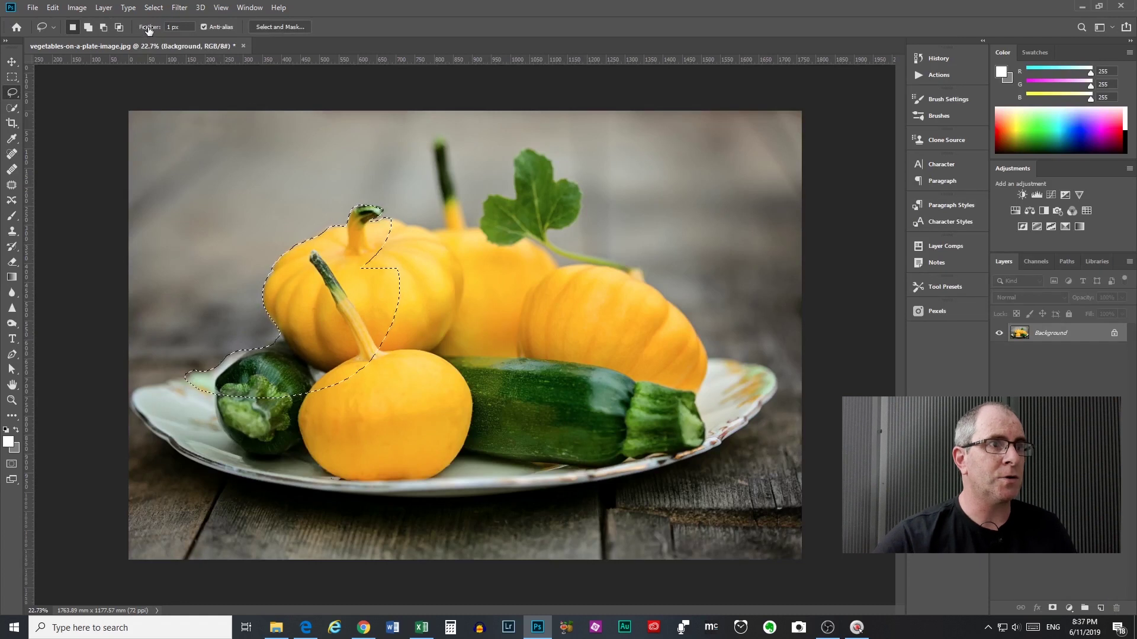
pyautogui.moveTo(148, 28); pyautogui.dragTo(188, 40)
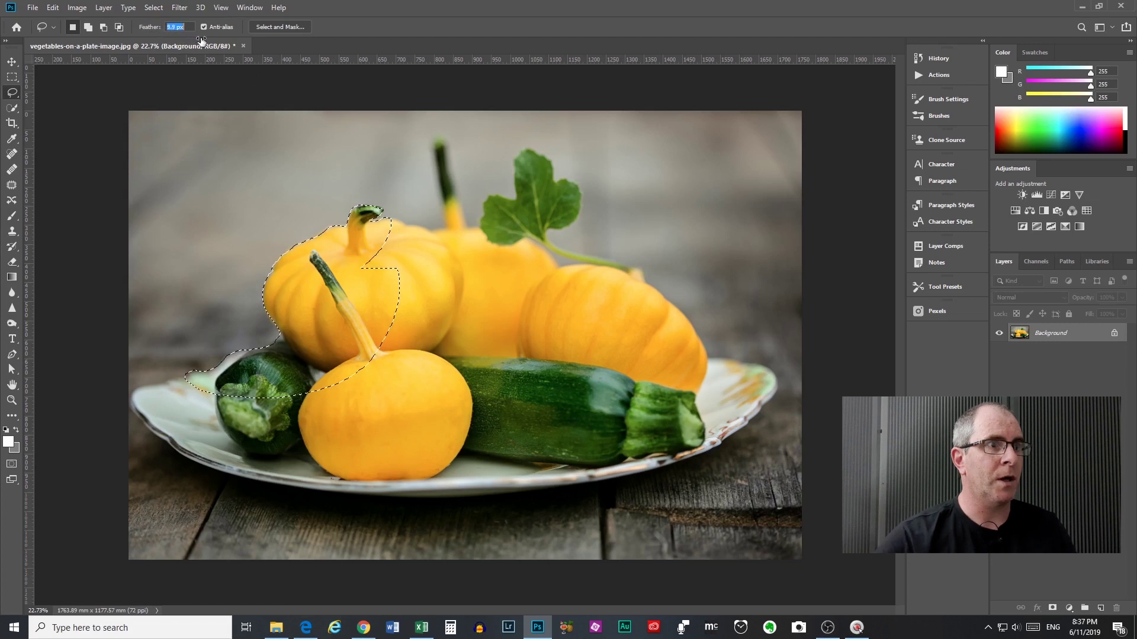
pyautogui.moveTo(201, 38); pyautogui.dragTo(202, 39)
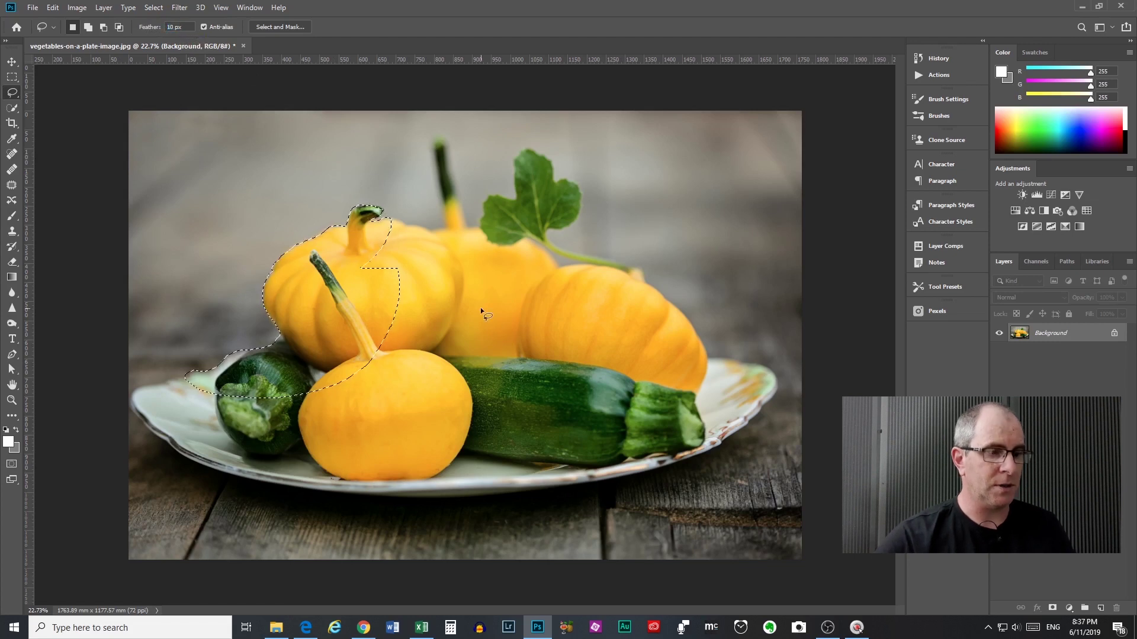
# Shift-lasso around the front squash, right pumpkins and long zucchini to add them to the selection
pyautogui.press('shift')
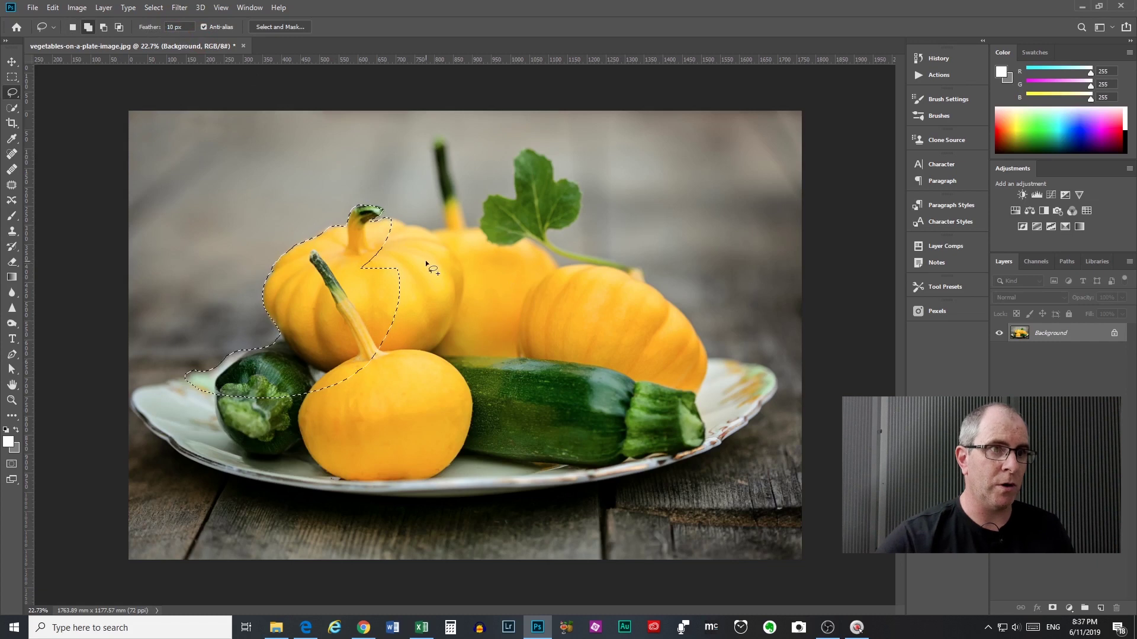
pyautogui.moveTo(376, 280)
pyautogui.mouseDown()
pyautogui.moveTo(386, 413)
pyautogui.moveTo(543, 428)
pyautogui.moveTo(678, 413)
pyautogui.mouseUp()
pyautogui.moveTo(447, 256); pyautogui.dragTo(410, 259)
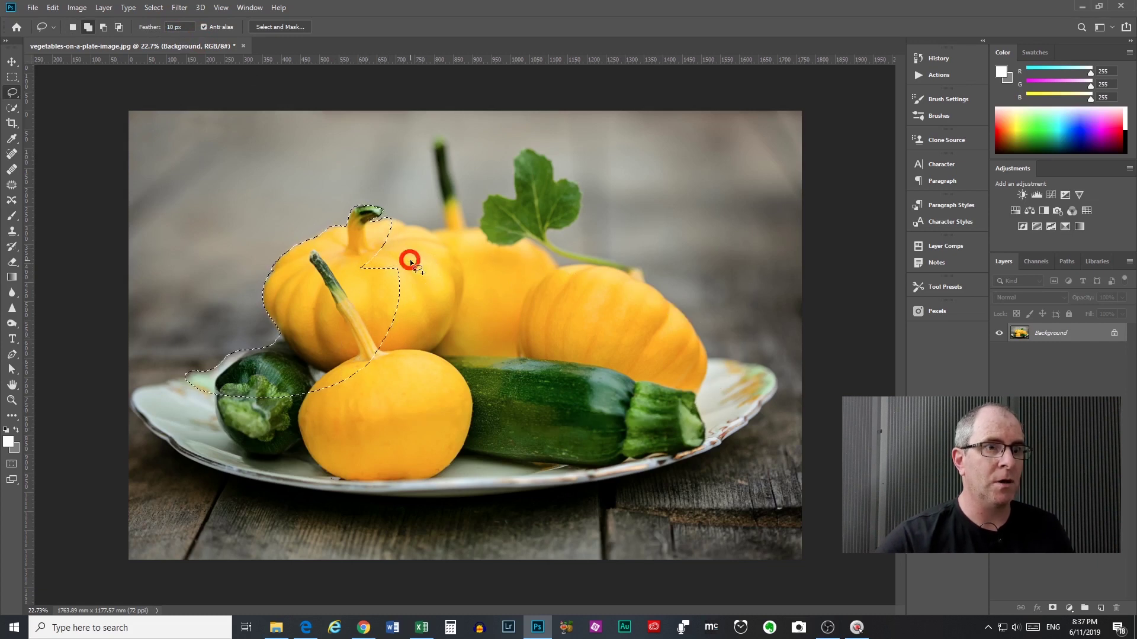
pyautogui.click(276, 25)
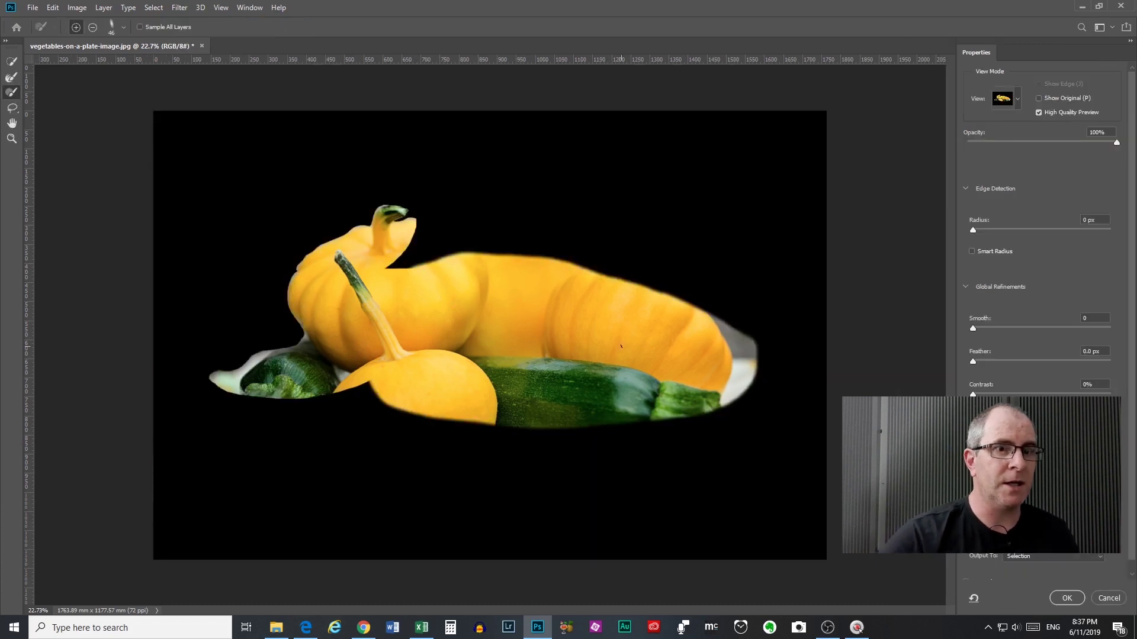
pyautogui.scroll(3, 353, 277)
pyautogui.scroll(3, 512, 293)
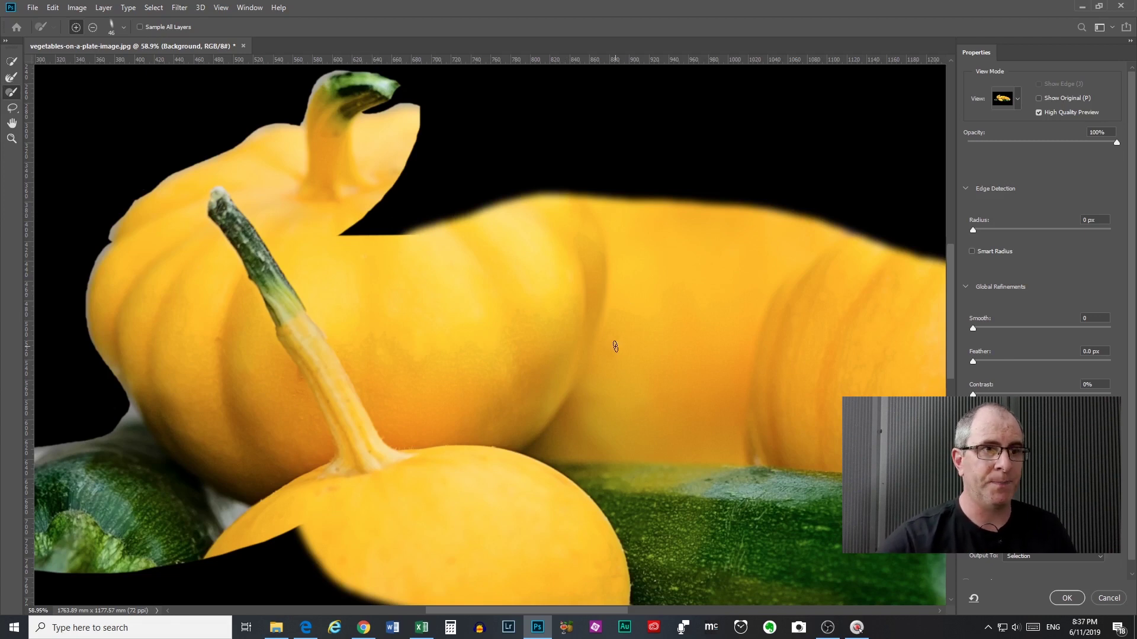
pyautogui.click(1109, 598)
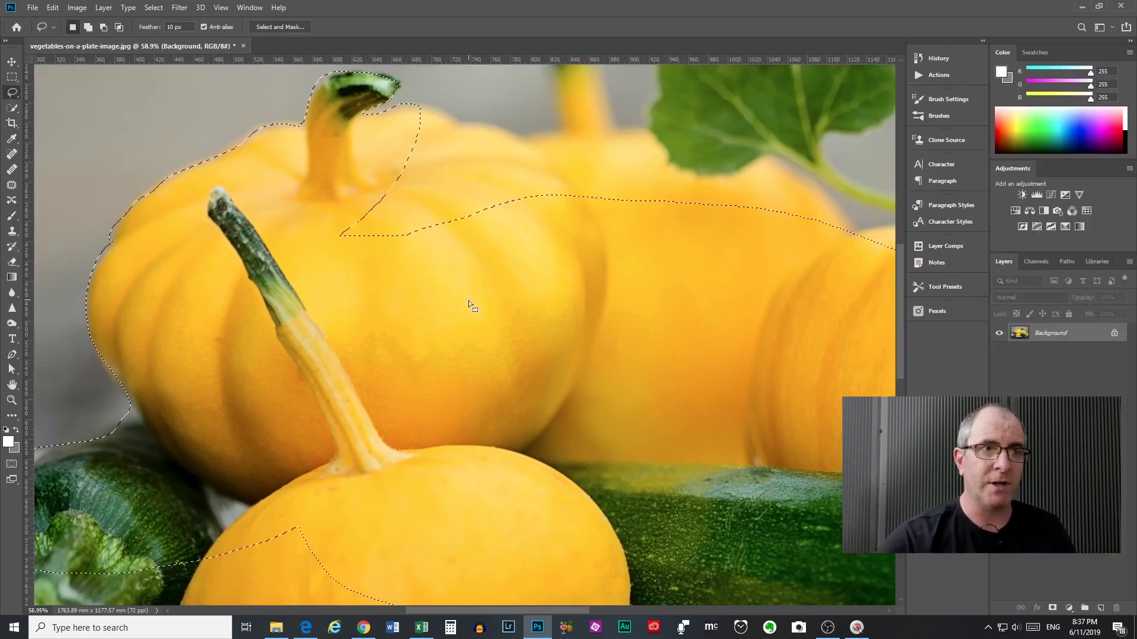
pyautogui.scroll(-4, 421, 268)
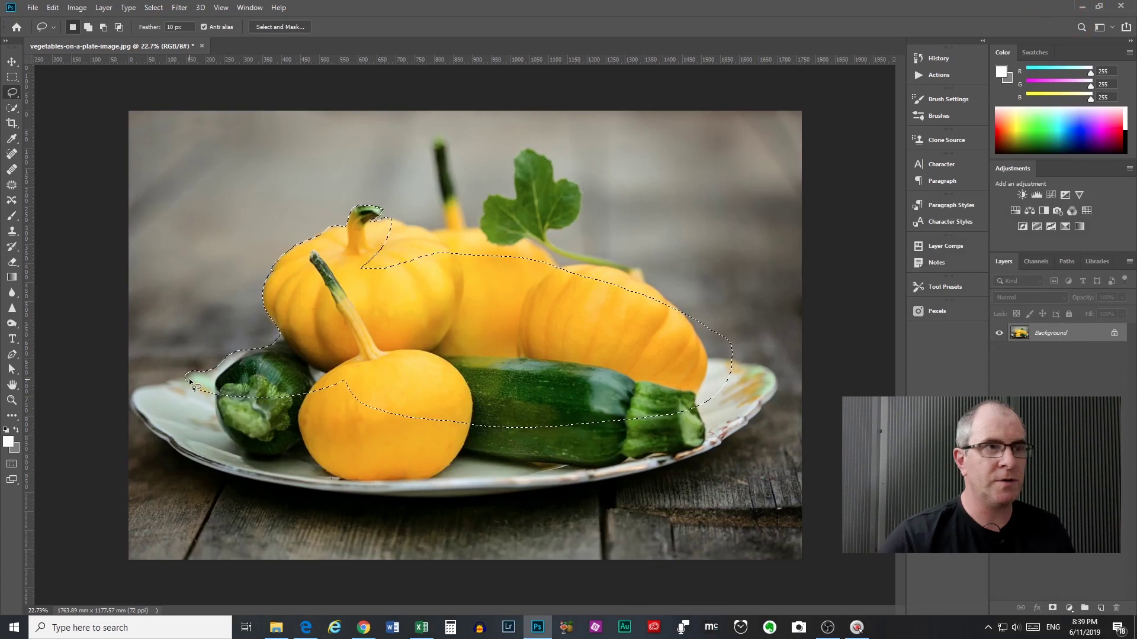
# Extend the selection along the plate's lower-left rim and add the front yellow squash
pyautogui.scroll(3, 192, 385)
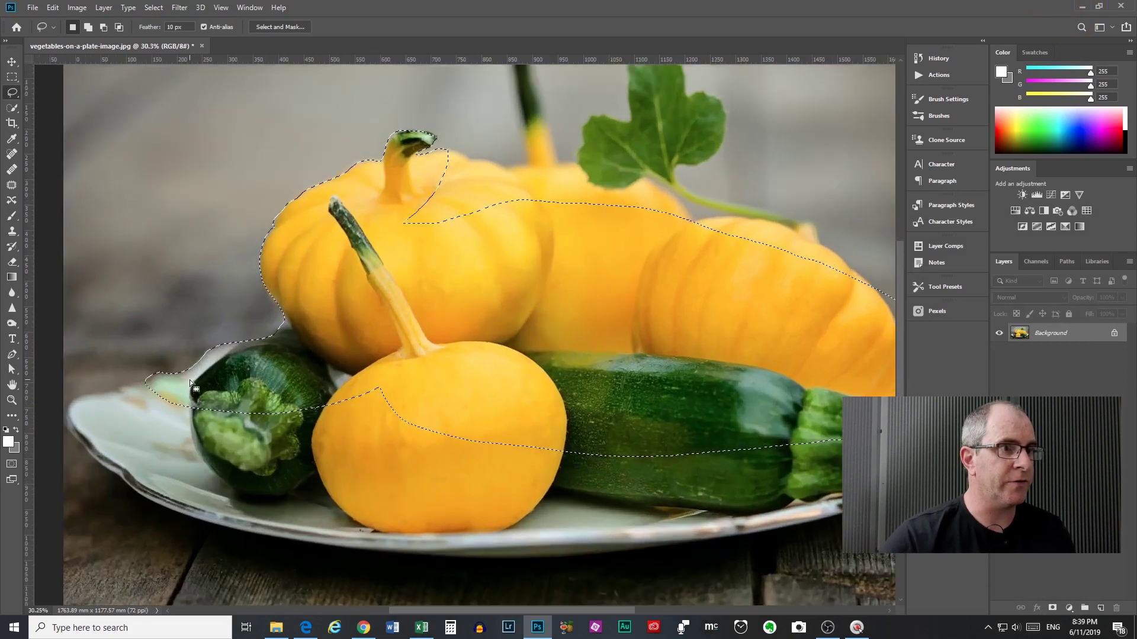
pyautogui.scroll(1, 99, 388)
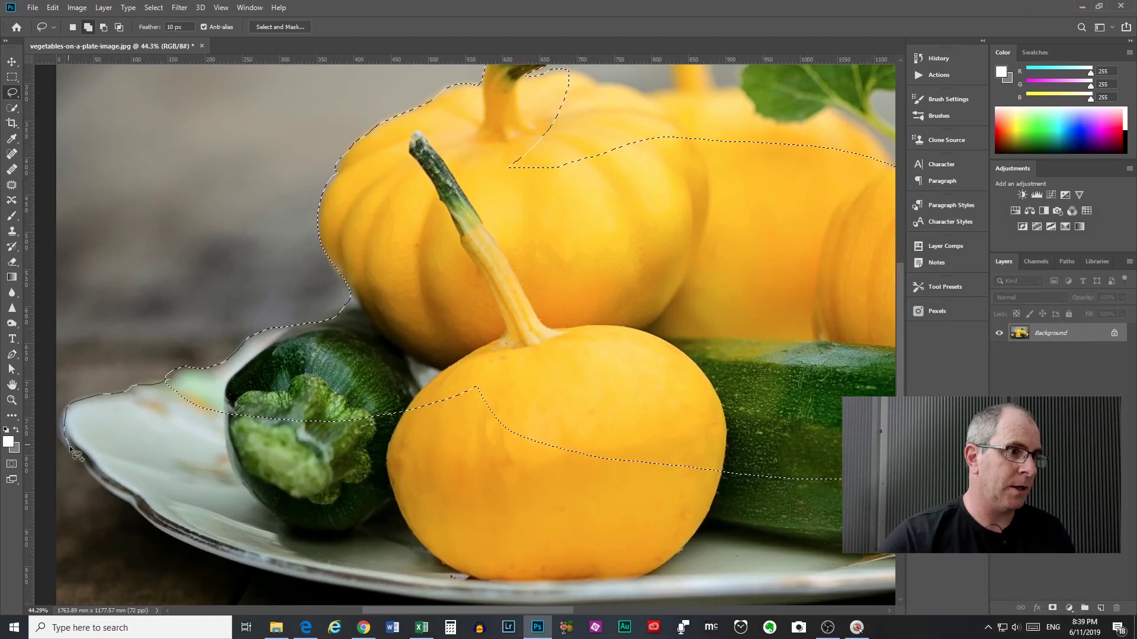
pyautogui.moveTo(127, 503)
pyautogui.mouseDown()
pyautogui.moveTo(178, 551)
pyautogui.moveTo(231, 569)
pyautogui.moveTo(384, 500)
pyautogui.moveTo(380, 386)
pyautogui.mouseUp()
pyautogui.moveTo(450, 481)
pyautogui.mouseDown()
pyautogui.moveTo(375, 393)
pyautogui.moveTo(362, 286)
pyautogui.mouseUp()
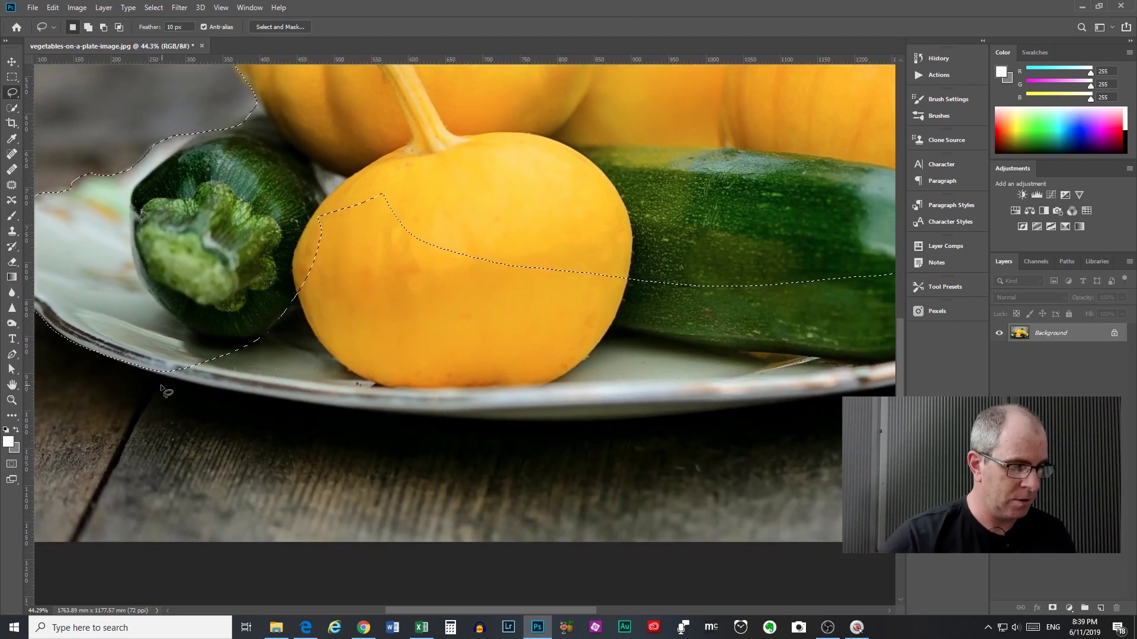
pyautogui.press('shift')
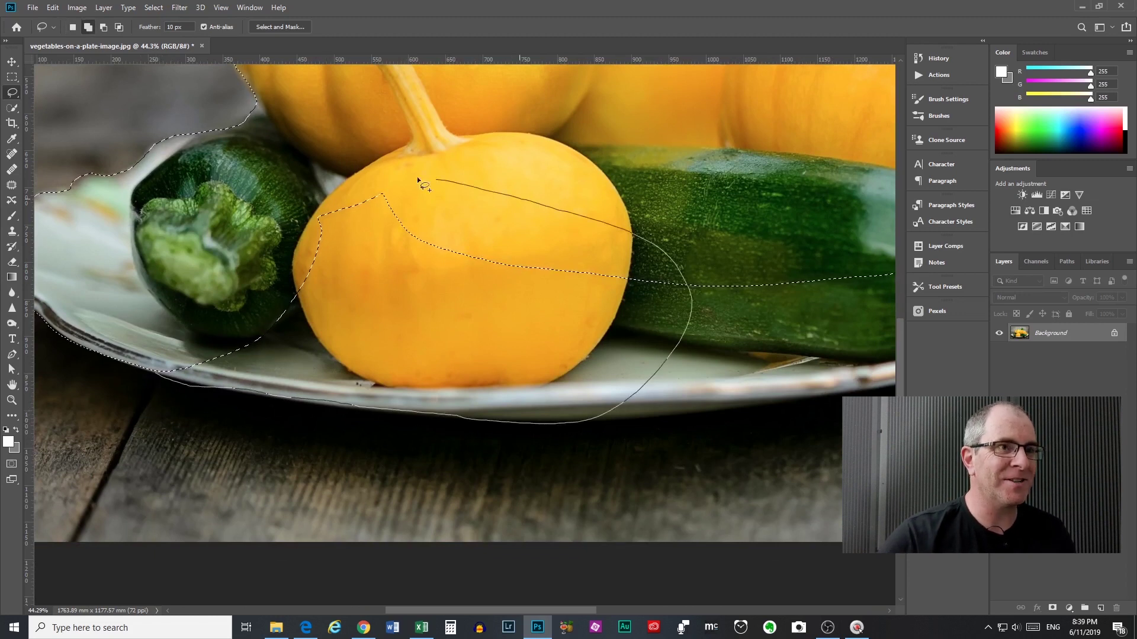
pyautogui.moveTo(392, 178); pyautogui.dragTo(322, 204)
# Add the right zucchini, its stem end and the plate's right rim to the selection
pyautogui.hscroll(5, 571, 399)
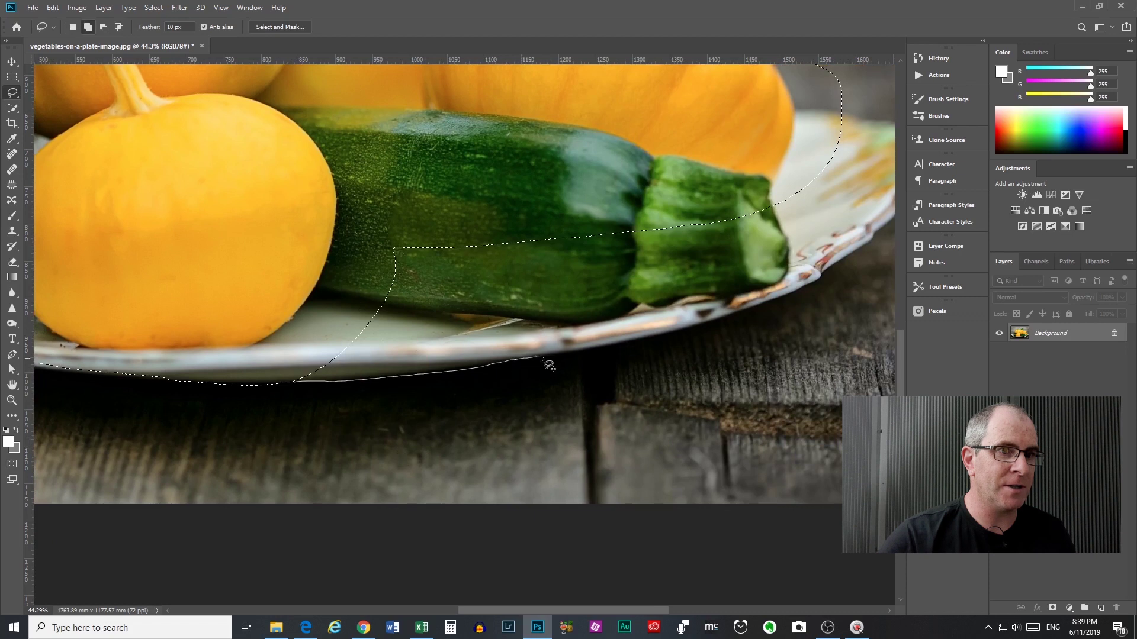
pyautogui.moveTo(276, 234); pyautogui.dragTo(296, 366)
pyautogui.moveTo(574, 376); pyautogui.dragTo(368, 408)
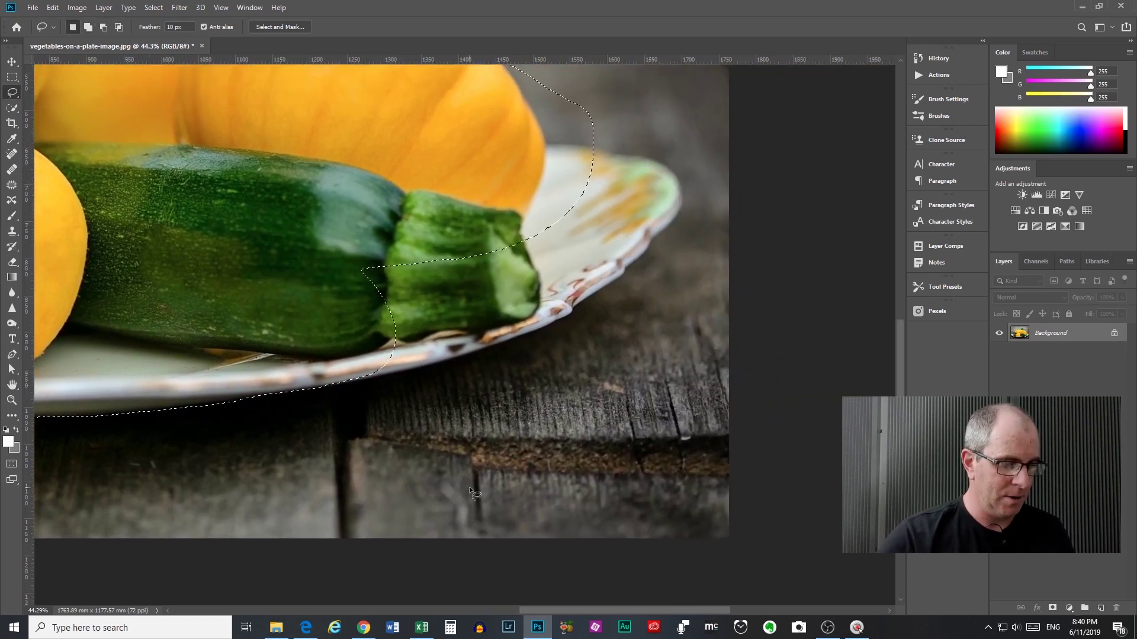
pyautogui.press('shift')
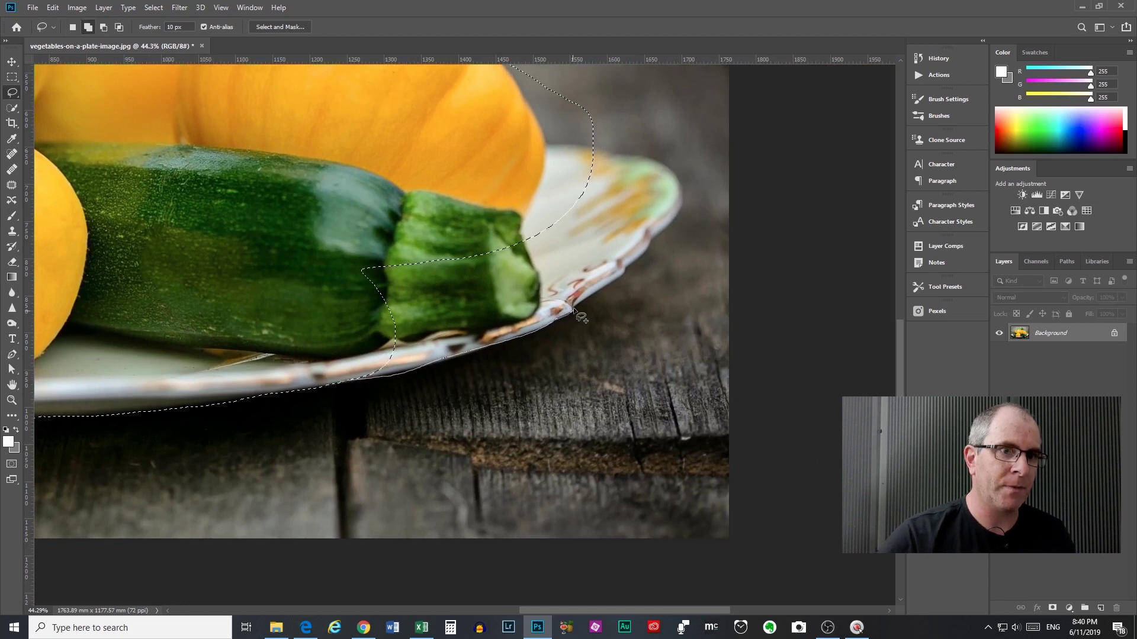
pyautogui.moveTo(398, 220); pyautogui.dragTo(393, 225)
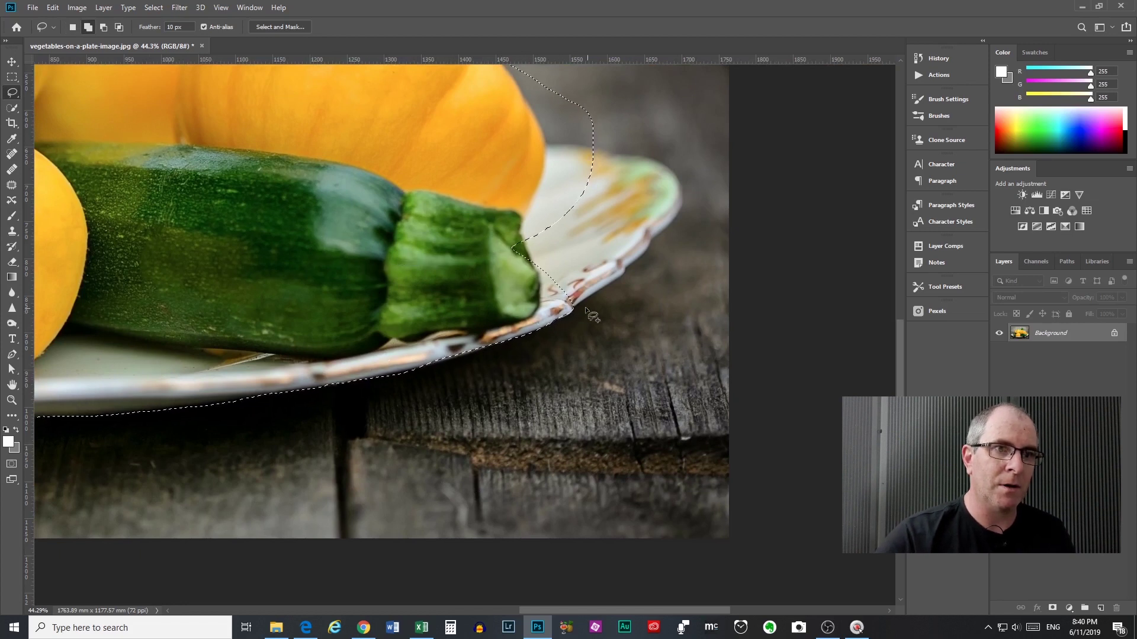
pyautogui.moveTo(573, 306); pyautogui.dragTo(600, 291)
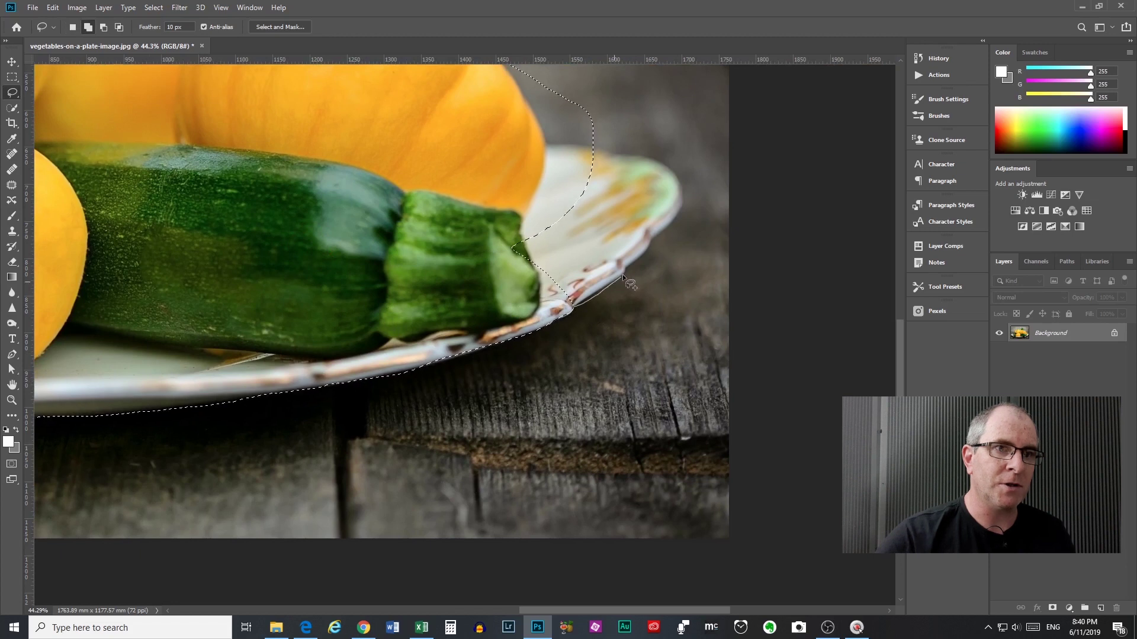
pyautogui.moveTo(499, 215); pyautogui.dragTo(497, 217)
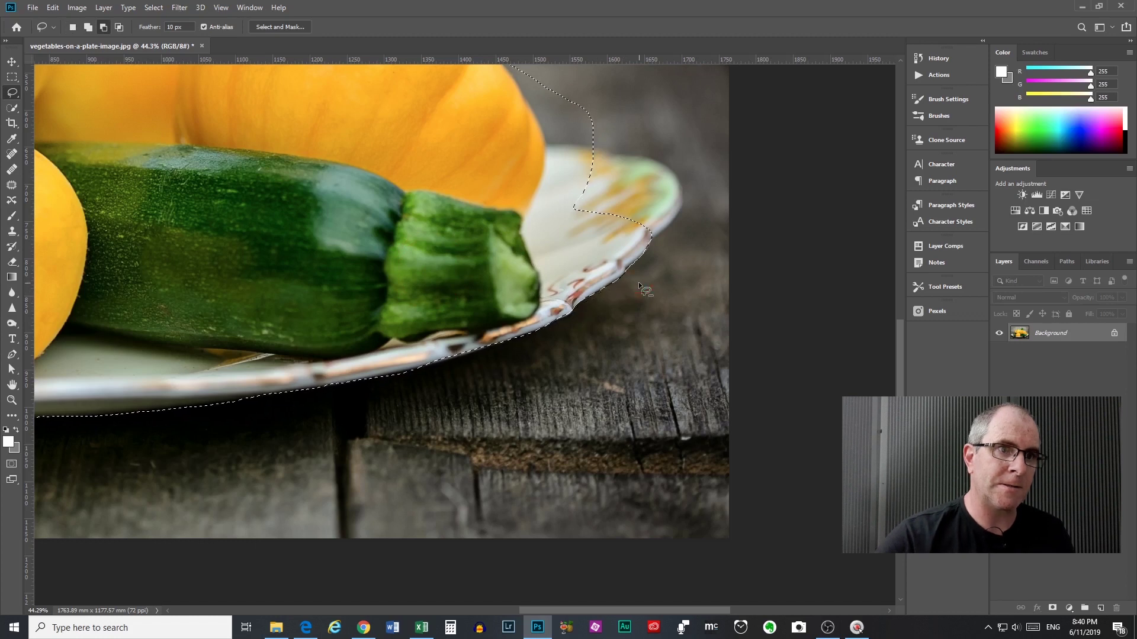
# Add the leaf beside the pumpkin to the selection
pyautogui.moveTo(673, 300); pyautogui.dragTo(590, 560)
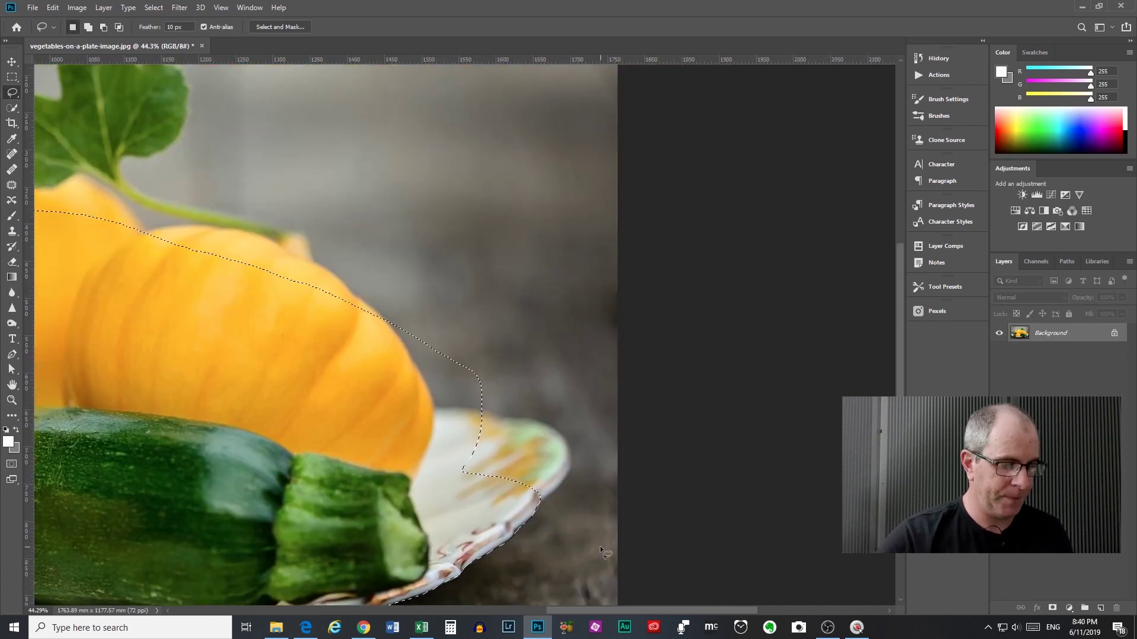
pyautogui.press('shift')
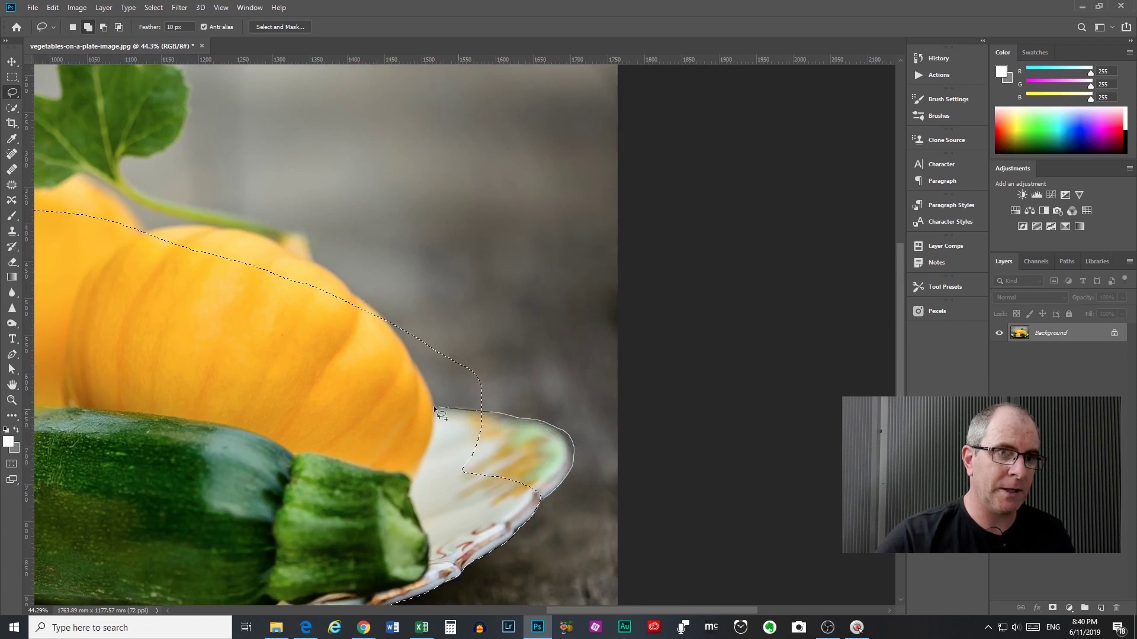
pyautogui.press('alt')
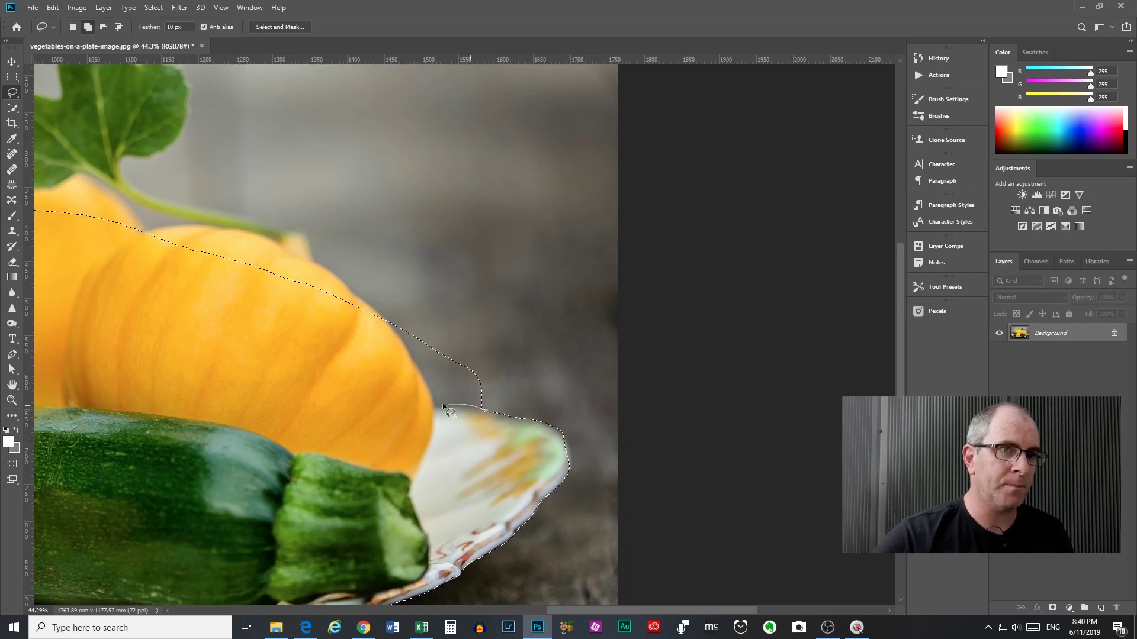
pyautogui.moveTo(500, 357); pyautogui.dragTo(817, 559)
pyautogui.moveTo(698, 521)
pyautogui.mouseDown()
pyautogui.moveTo(622, 441)
pyautogui.moveTo(460, 397)
pyautogui.mouseUp()
pyautogui.moveTo(449, 267)
pyautogui.mouseDown()
pyautogui.moveTo(388, 213)
pyautogui.moveTo(304, 411)
pyautogui.mouseUp()
# Alt-lasso the excess away, add the tall pumpkin stem and its base, then fit the image on screen
pyautogui.press('alt')
pyautogui.moveTo(421, 386); pyautogui.dragTo(400, 376)
pyautogui.moveTo(400, 377); pyautogui.dragTo(587, 459)
pyautogui.press('shift')
pyautogui.moveTo(493, 441); pyautogui.dragTo(435, 286)
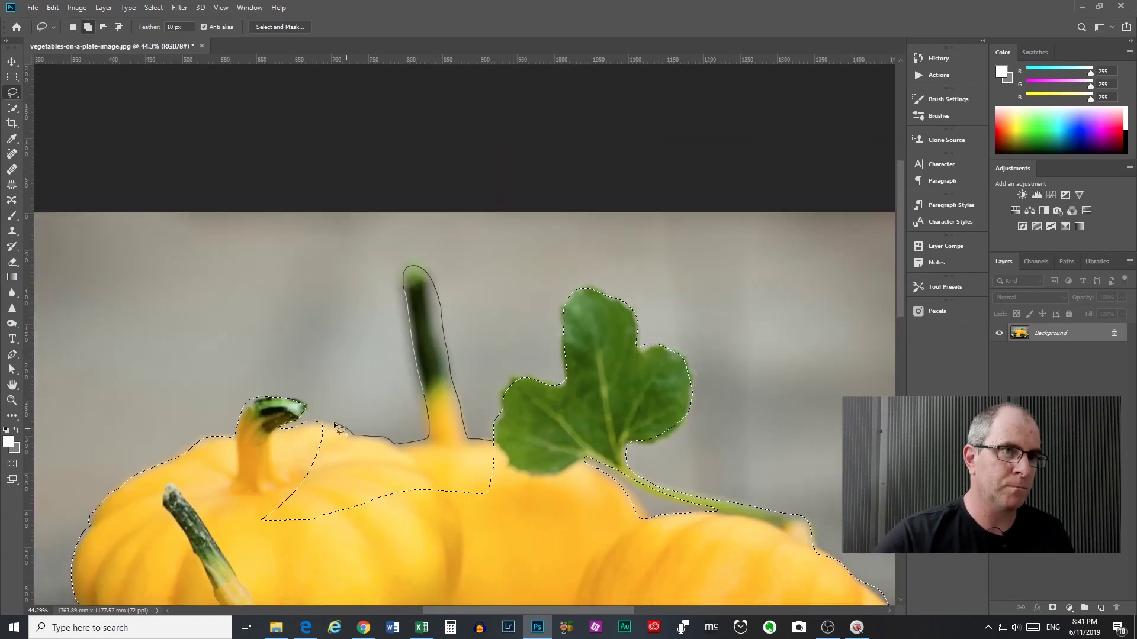
pyautogui.moveTo(308, 434); pyautogui.dragTo(320, 441)
pyautogui.moveTo(426, 488)
pyautogui.mouseDown()
pyautogui.moveTo(435, 279)
pyautogui.moveTo(492, 441)
pyautogui.mouseUp()
pyautogui.moveTo(429, 443); pyautogui.dragTo(367, 441)
pyautogui.hotkey('ctrl', '0')
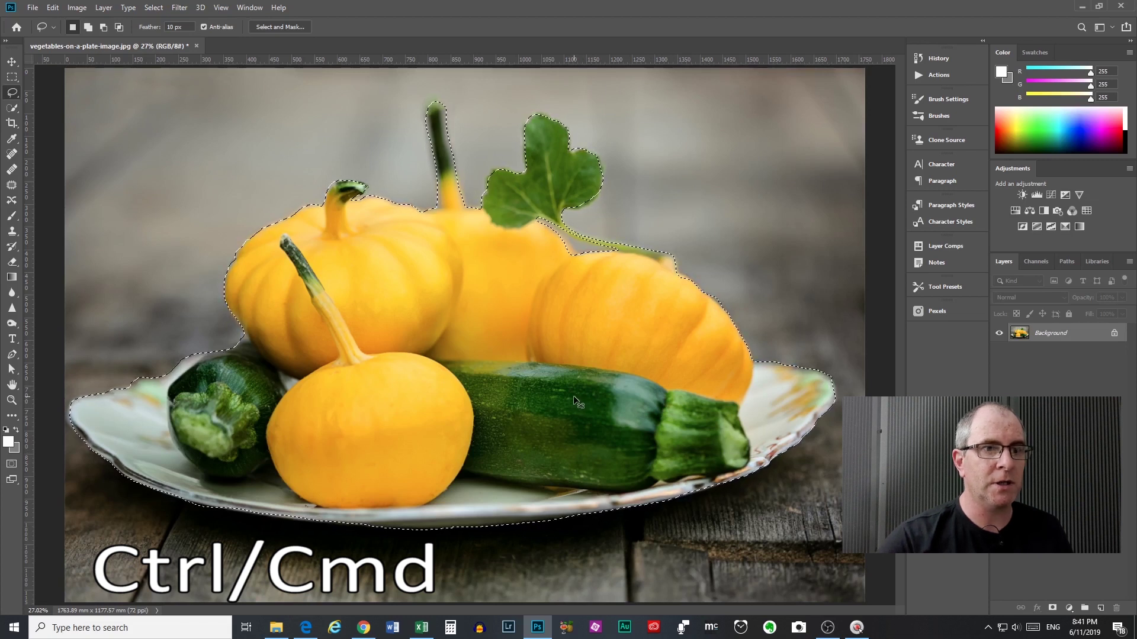
# Ctrl-drag the selected plate and vegetables to the right, leaving a grey gap behind
pyautogui.moveTo(574, 397); pyautogui.dragTo(650, 393)
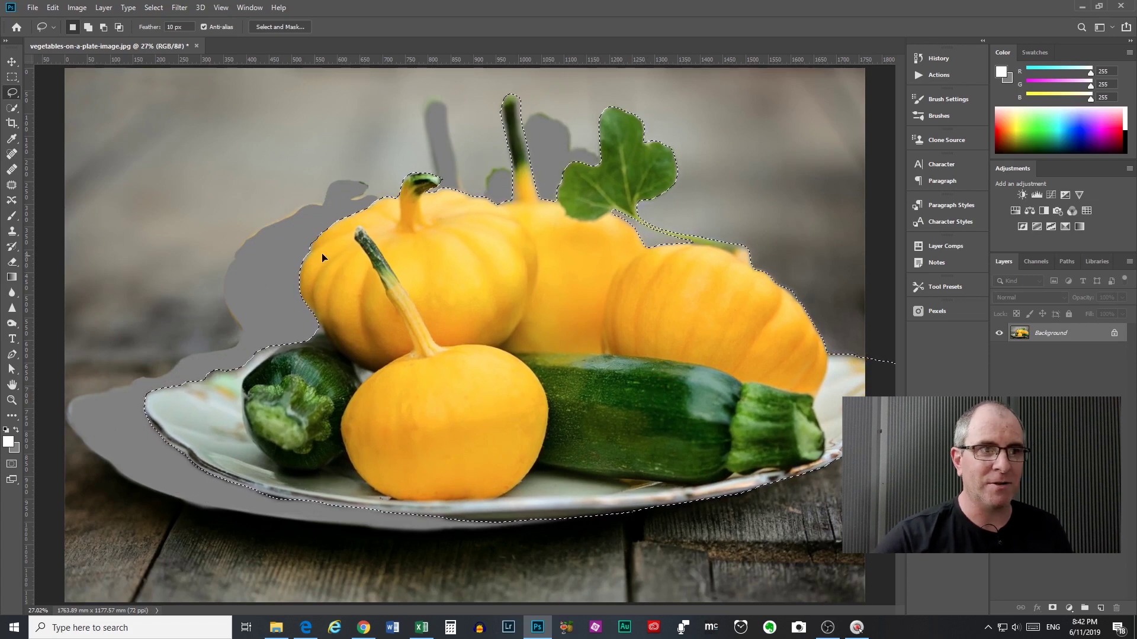
# Undo the move, unlock the Background into Layer 0, test-move the selection, then undo it
pyautogui.hotkey('ctrl', 'z')
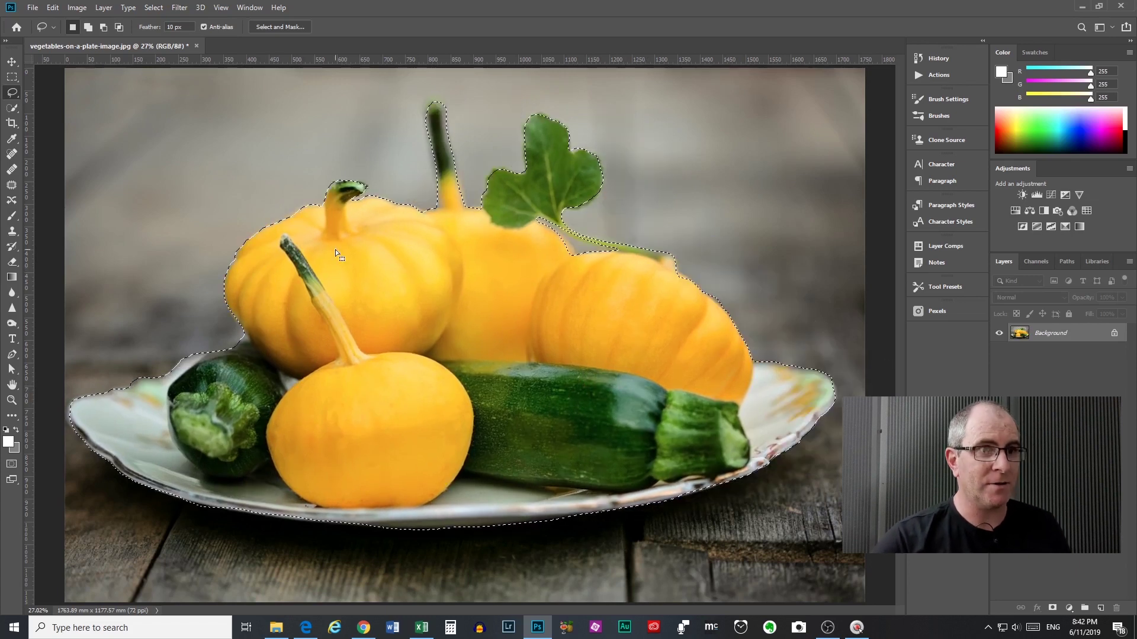
pyautogui.click(1113, 333)
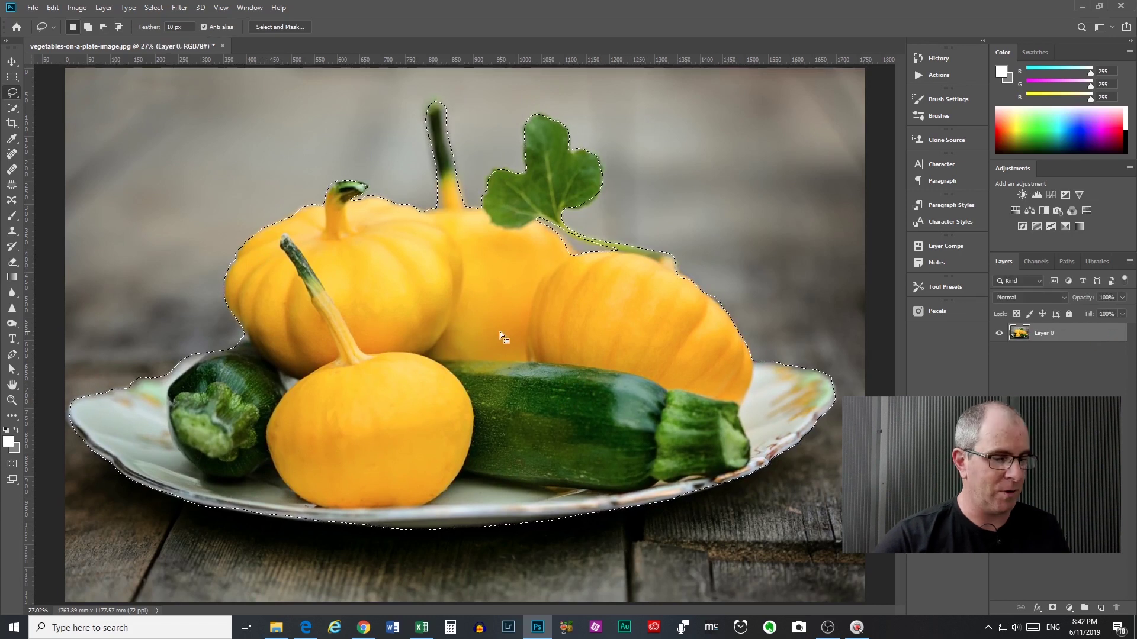
pyautogui.moveTo(500, 332); pyautogui.dragTo(656, 327)
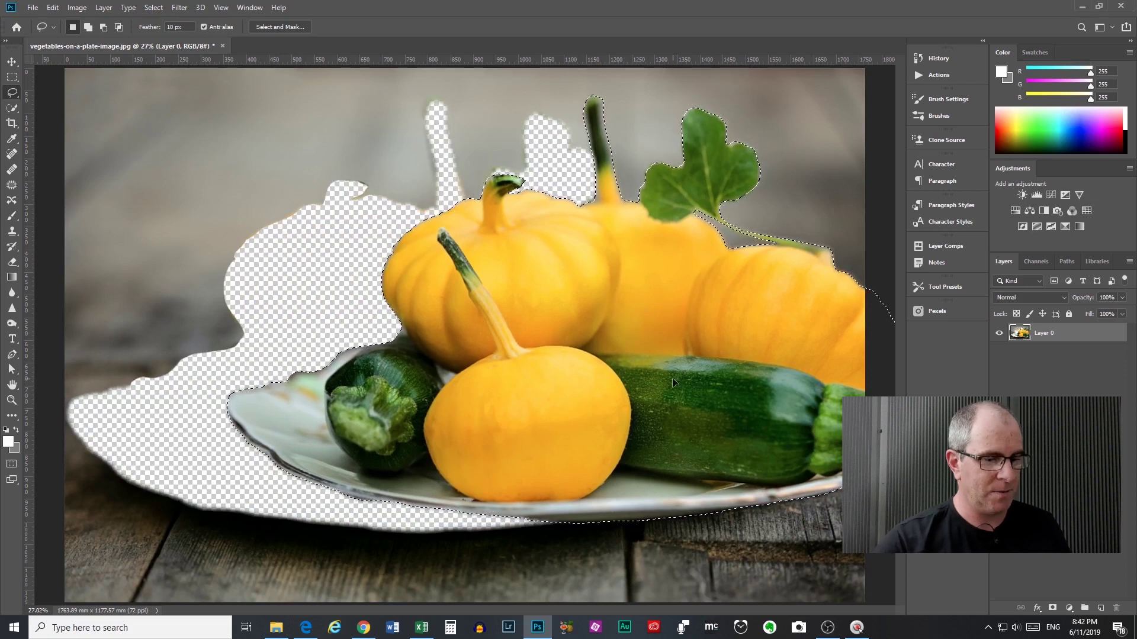
pyautogui.hotkey('ctrl', 'z')
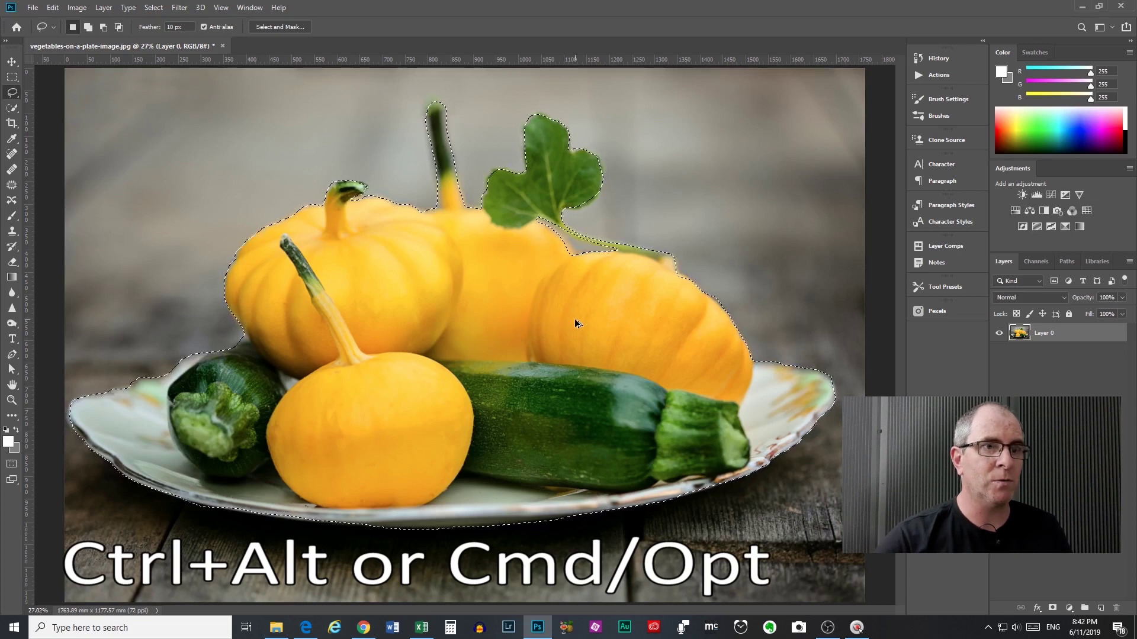
pyautogui.moveTo(575, 320); pyautogui.dragTo(582, 463)
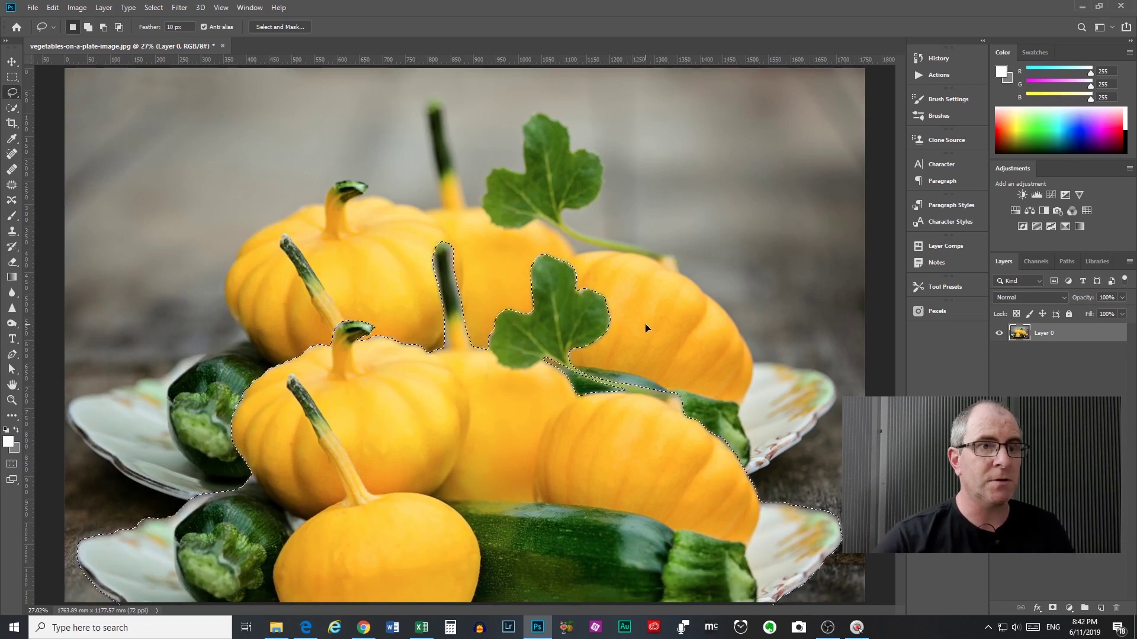
pyautogui.hotkey('ctrl', 'z')
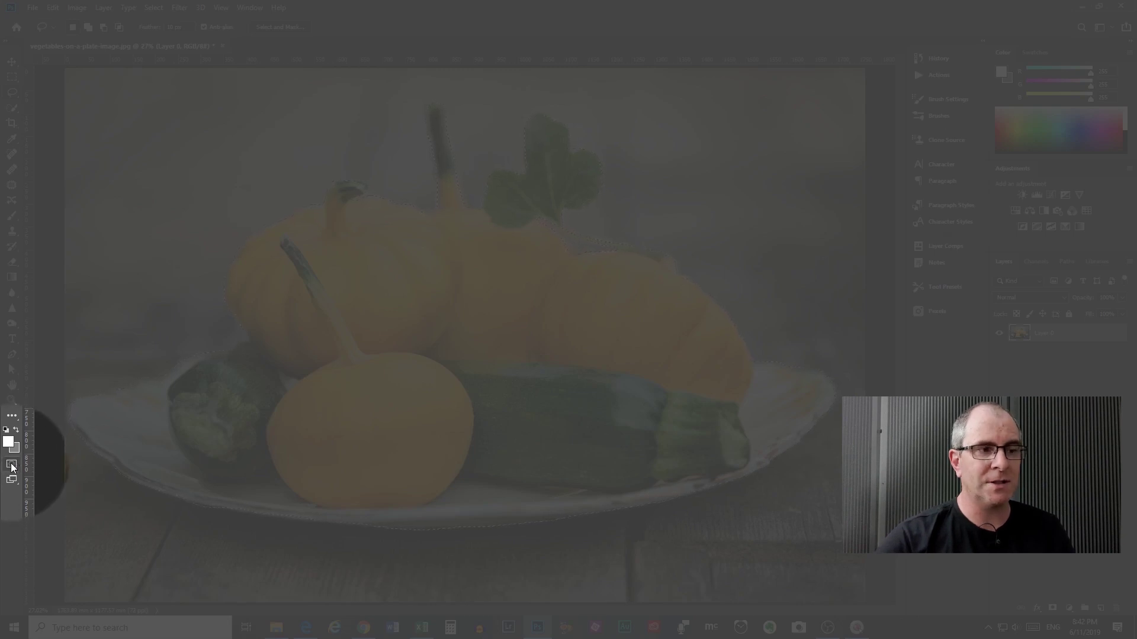
pyautogui.click(11, 465)
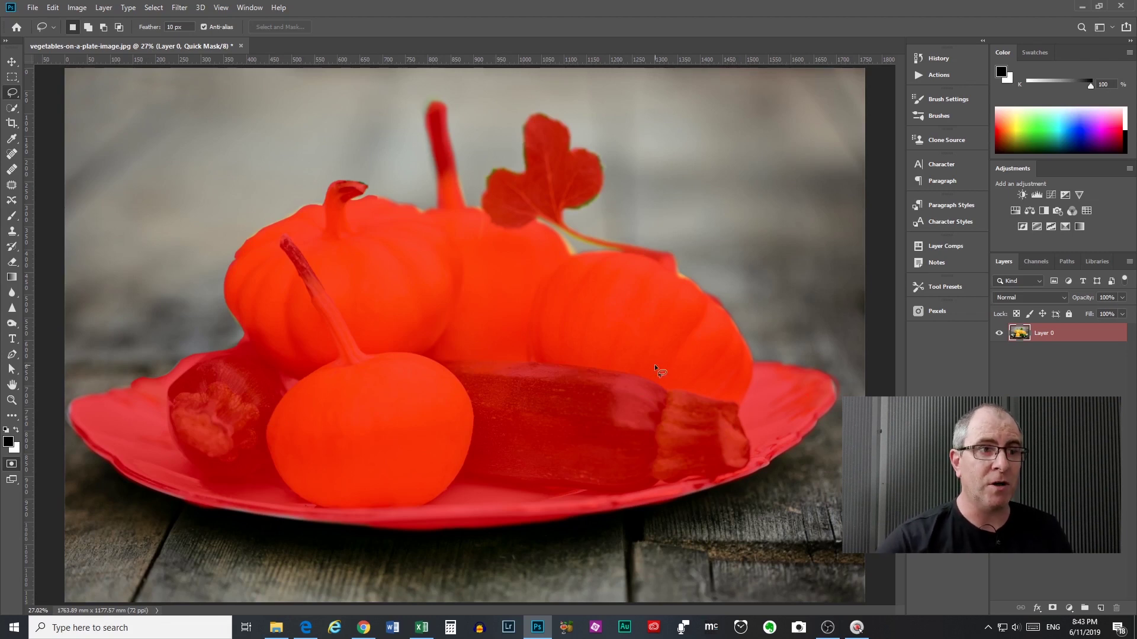
pyautogui.doubleClick(11, 466)
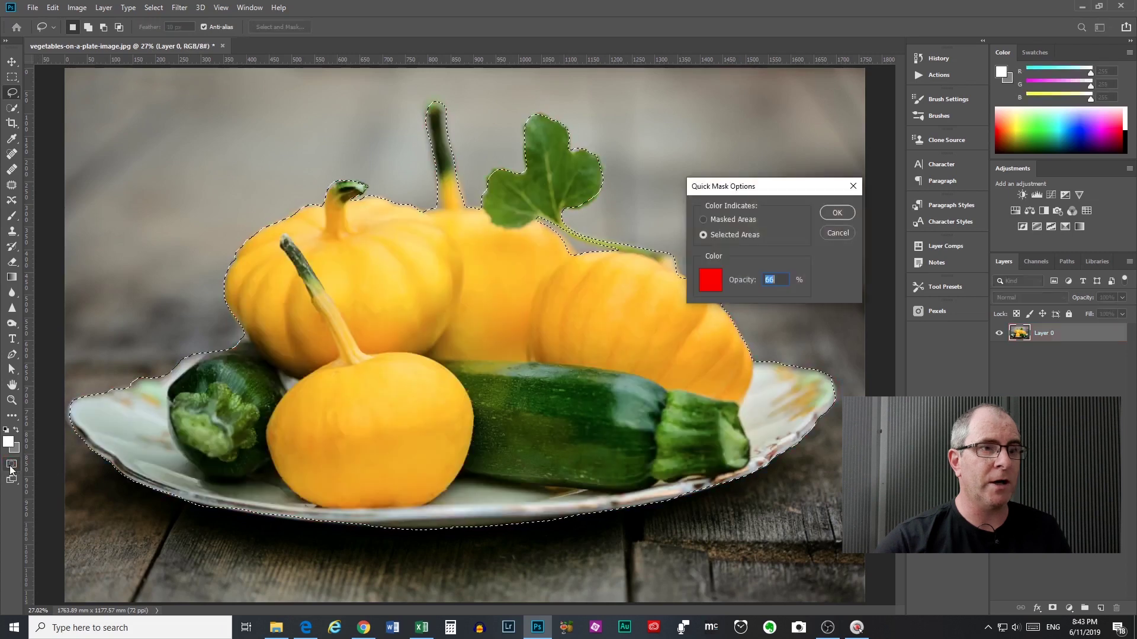
pyautogui.click(712, 283)
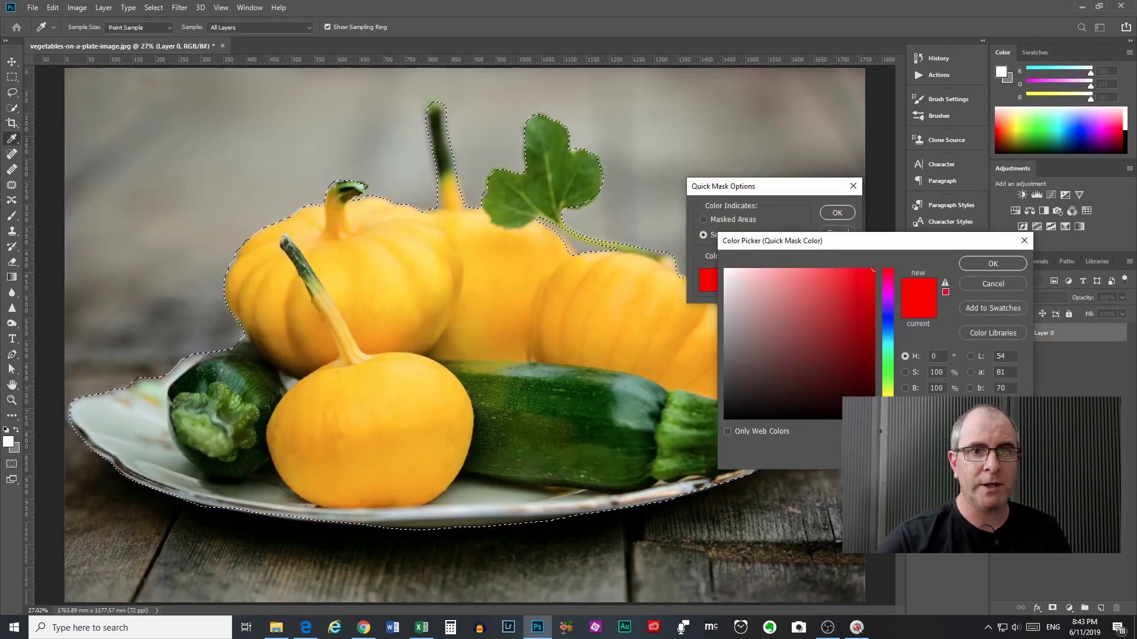
pyautogui.click(993, 263)
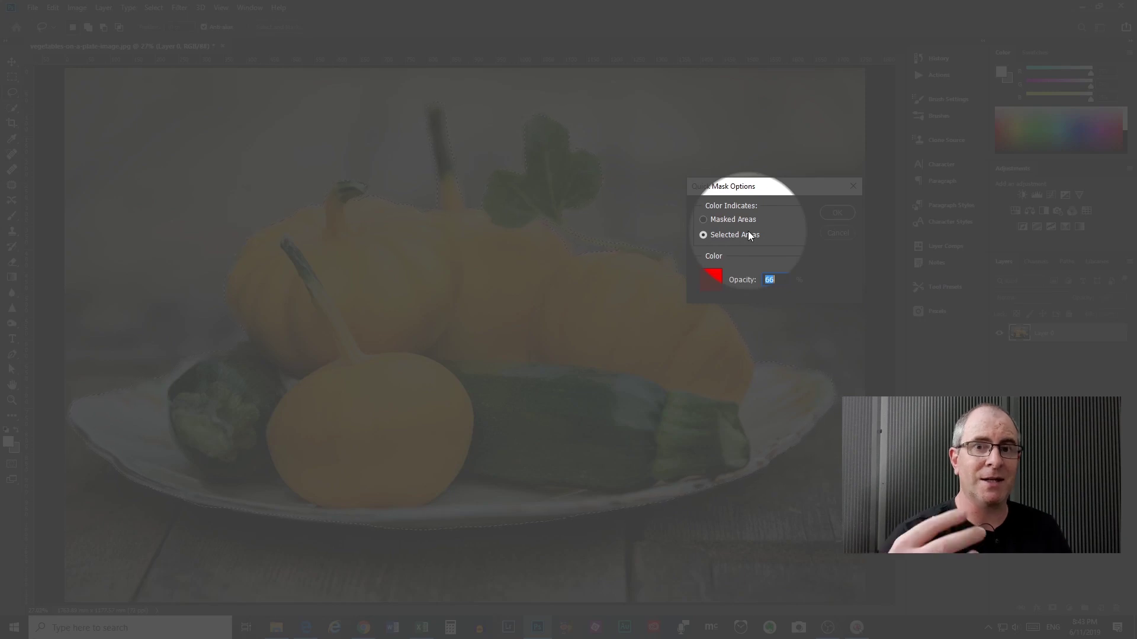
pyautogui.click(829, 216)
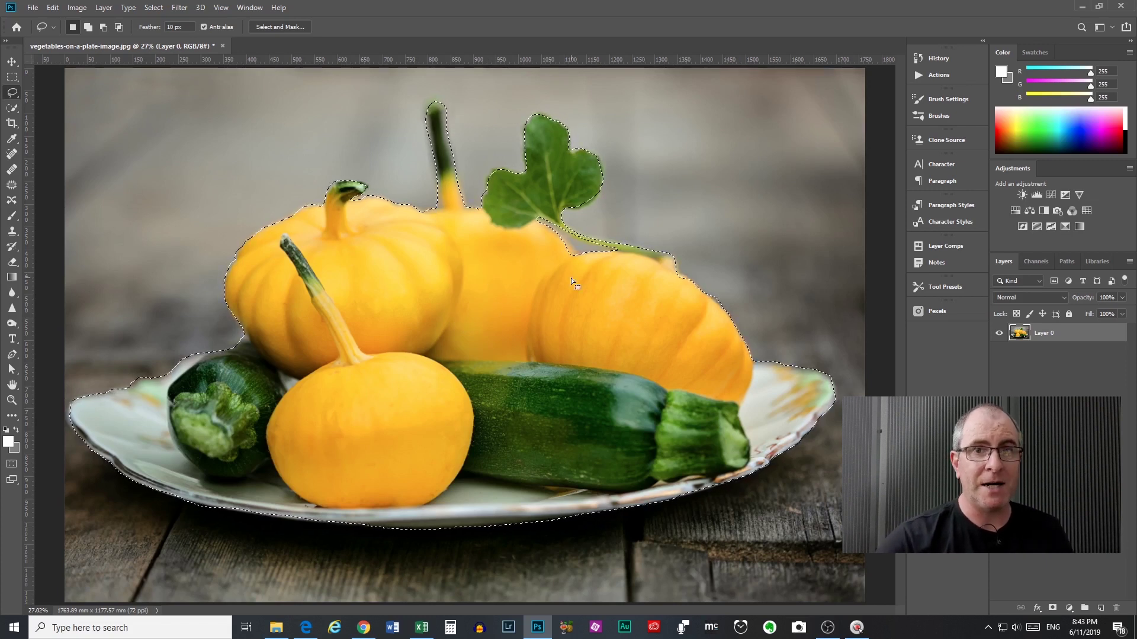
pyautogui.press('q')
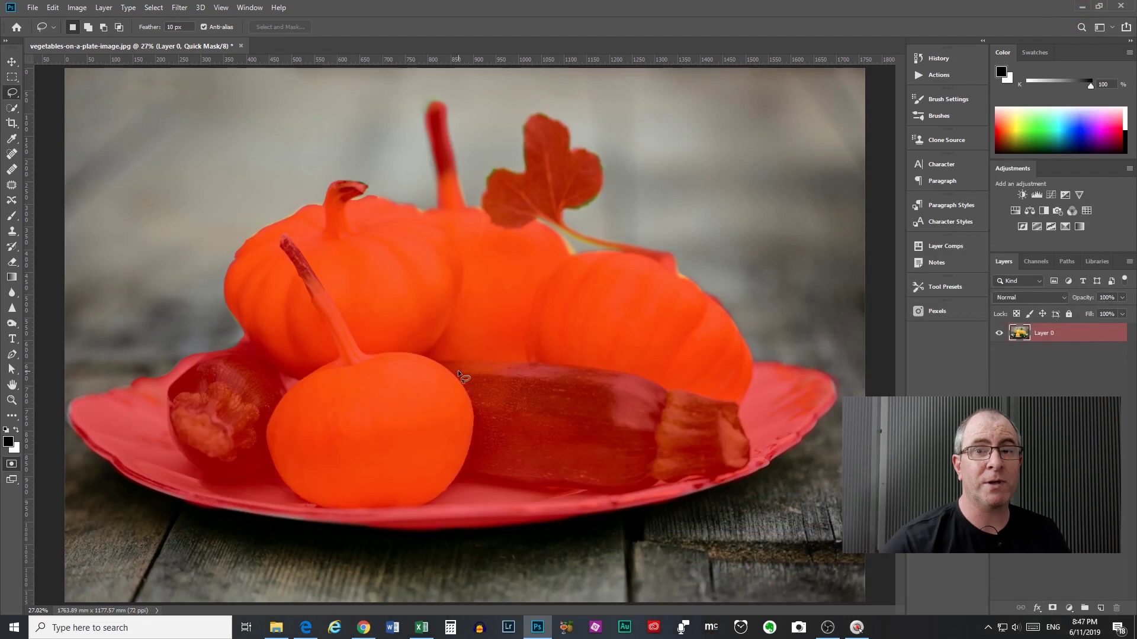
pyautogui.click(11, 465)
pyautogui.click(12, 465)
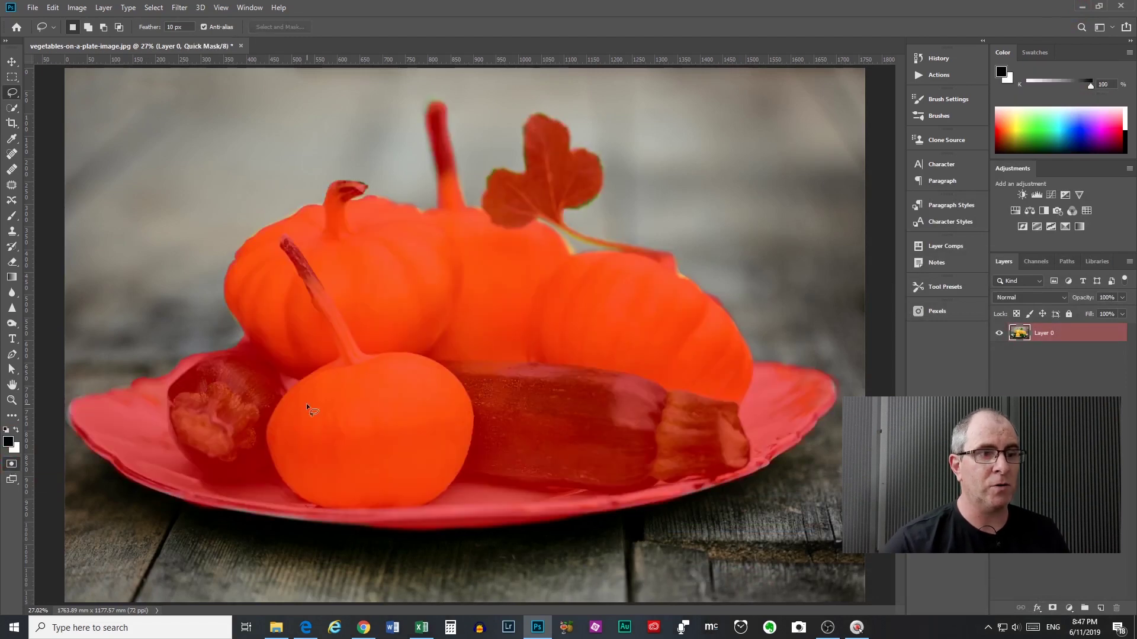
pyautogui.press('q')
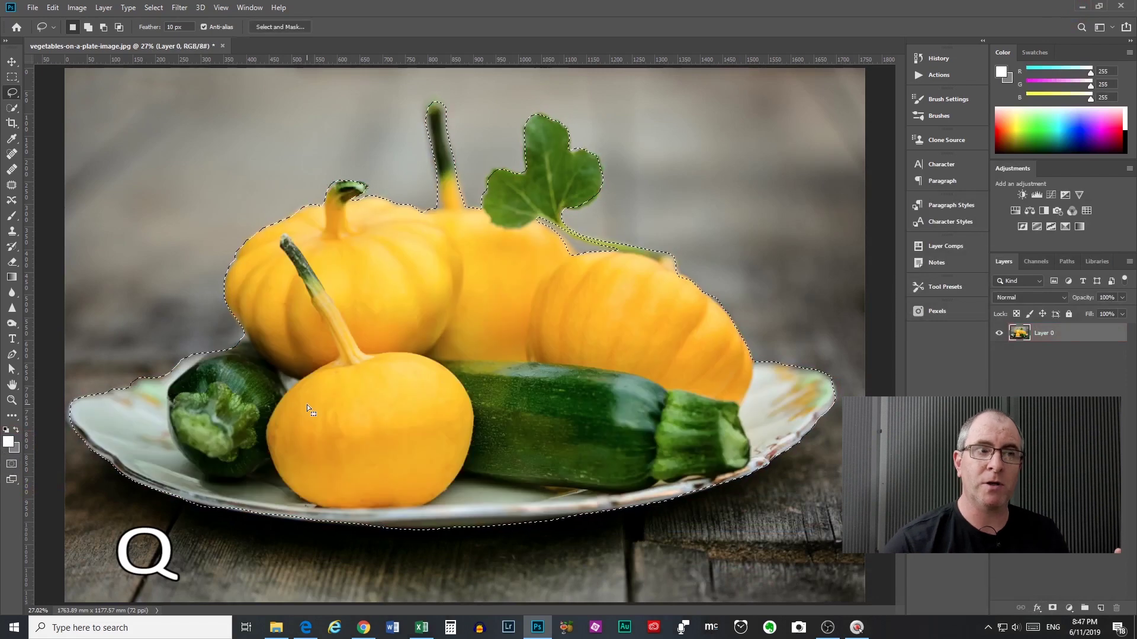